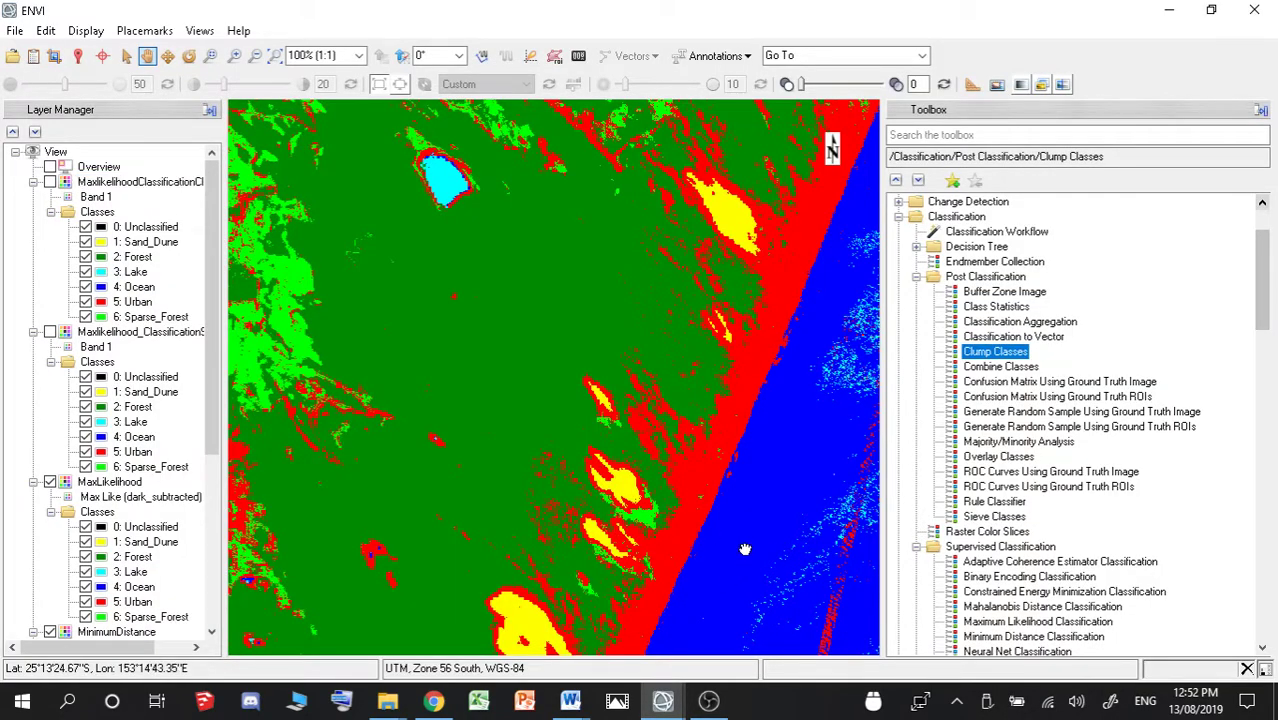
- Pan and zoom around the MaxLikelihood class map to bring the coastline and ocean into view
{"action": "left_click_drag", "start_coordinate": [580, 610], "coordinate": [654, 497]}
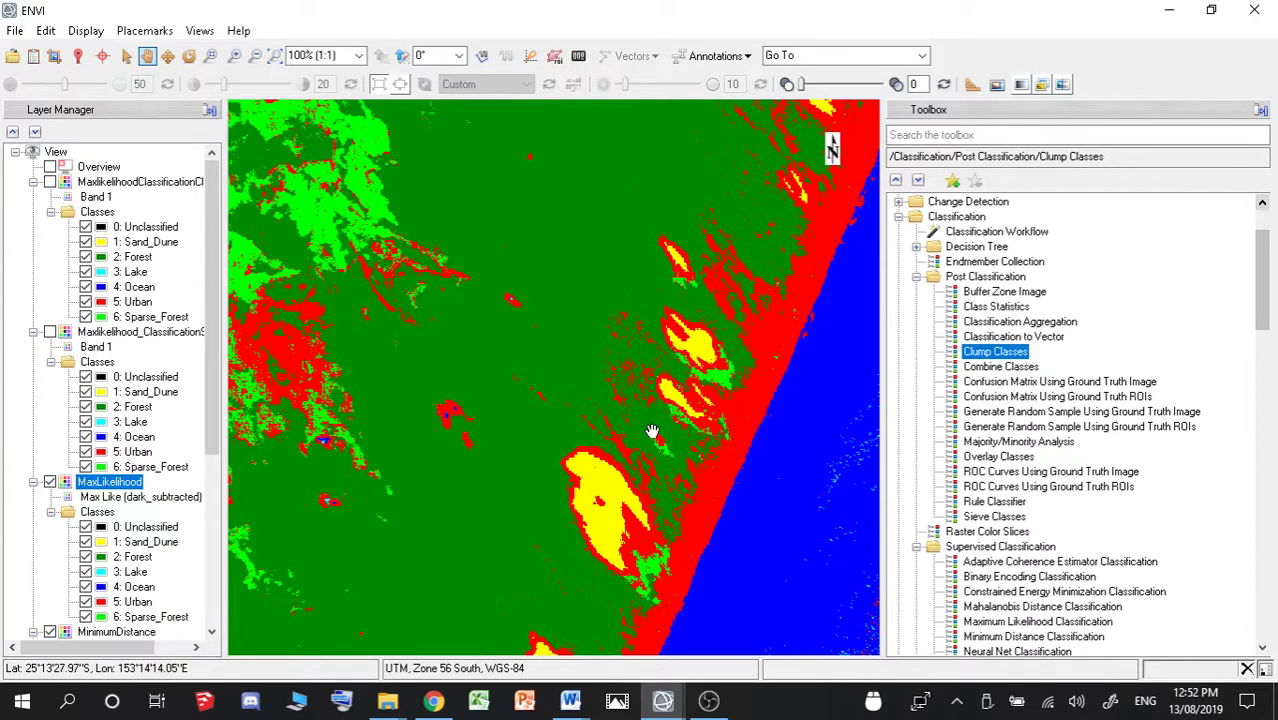
{"action": "scroll", "coordinate": [652, 431], "scroll_direction": "up", "scroll_amount": 1}
{"action": "scroll", "coordinate": [652, 390], "scroll_direction": "up", "scroll_amount": 1}
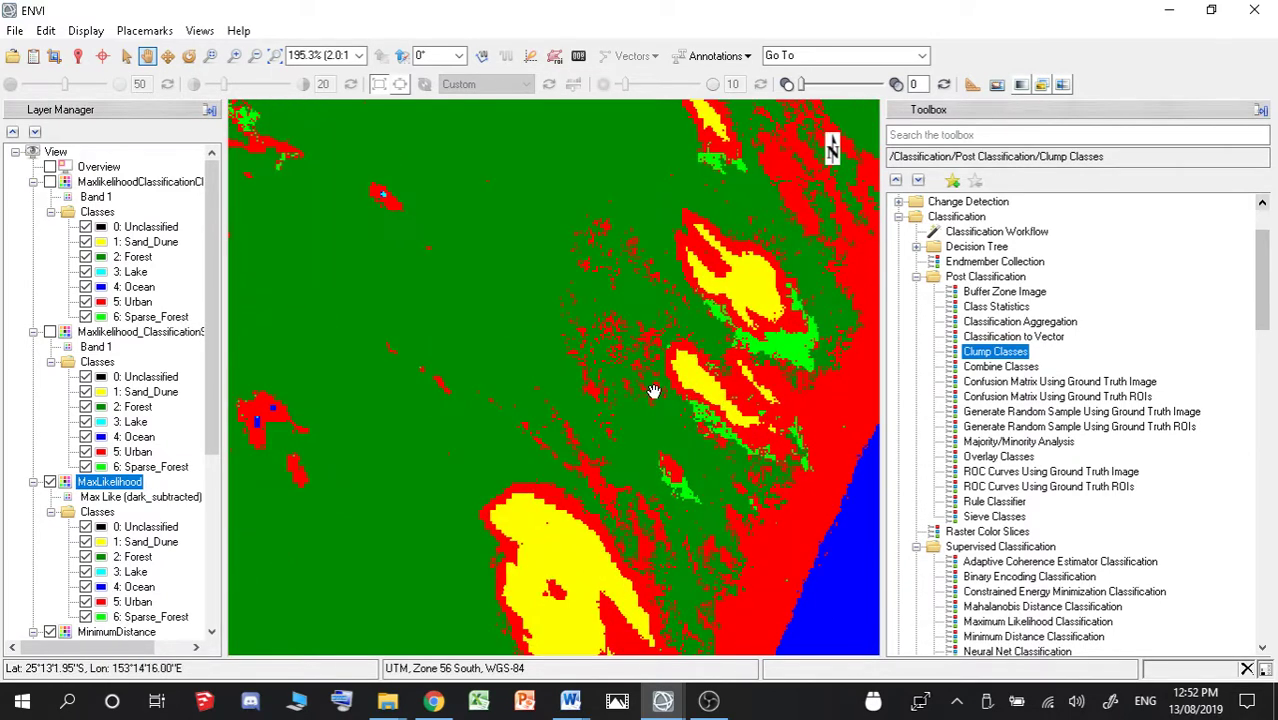
{"action": "scroll", "coordinate": [640, 390], "scroll_direction": "up", "scroll_amount": 1}
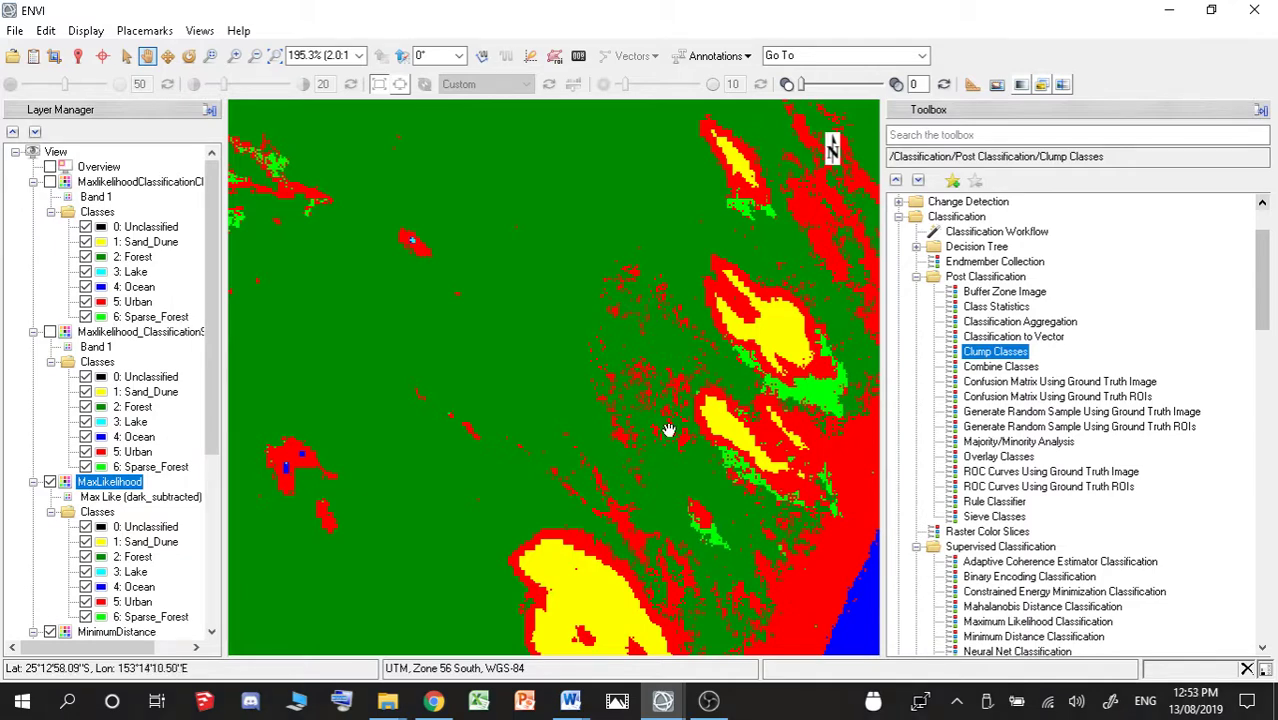
{"action": "left_click_drag", "start_coordinate": [653, 442], "coordinate": [485, 371]}
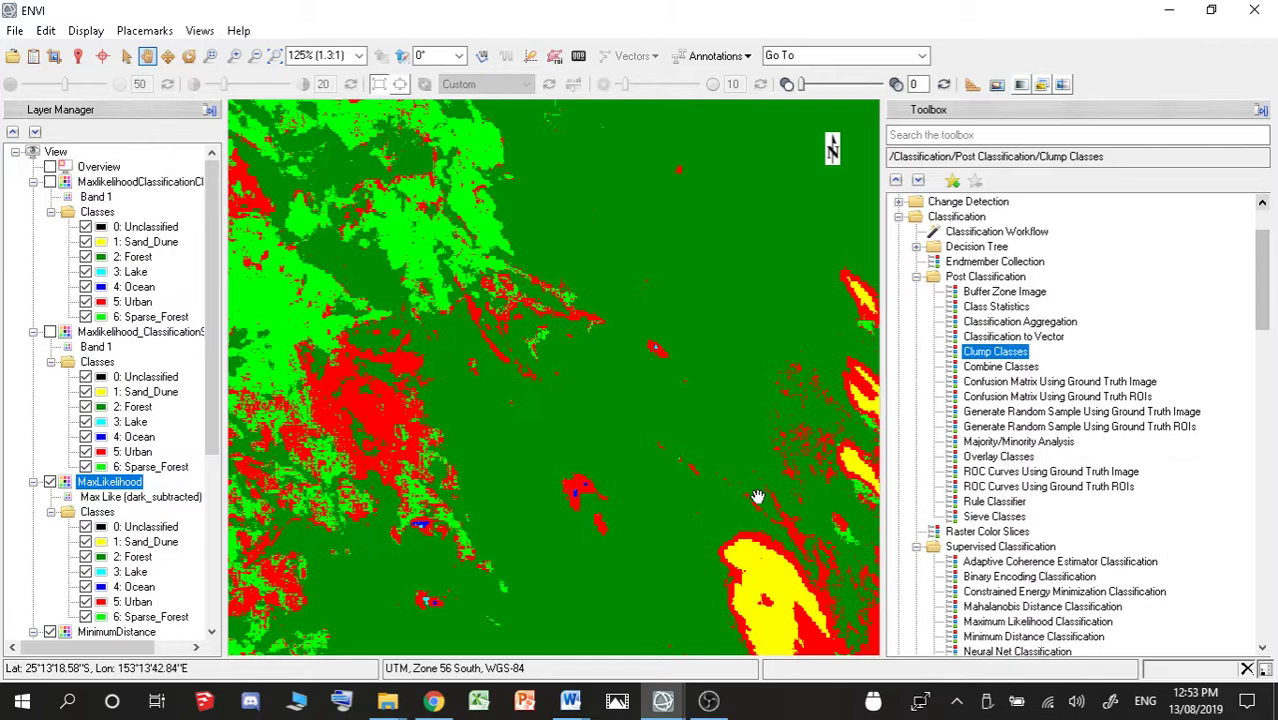
{"action": "left_click_drag", "start_coordinate": [756, 494], "coordinate": [622, 456]}
{"action": "scroll", "coordinate": [625, 450], "scroll_direction": "up", "scroll_amount": 1}
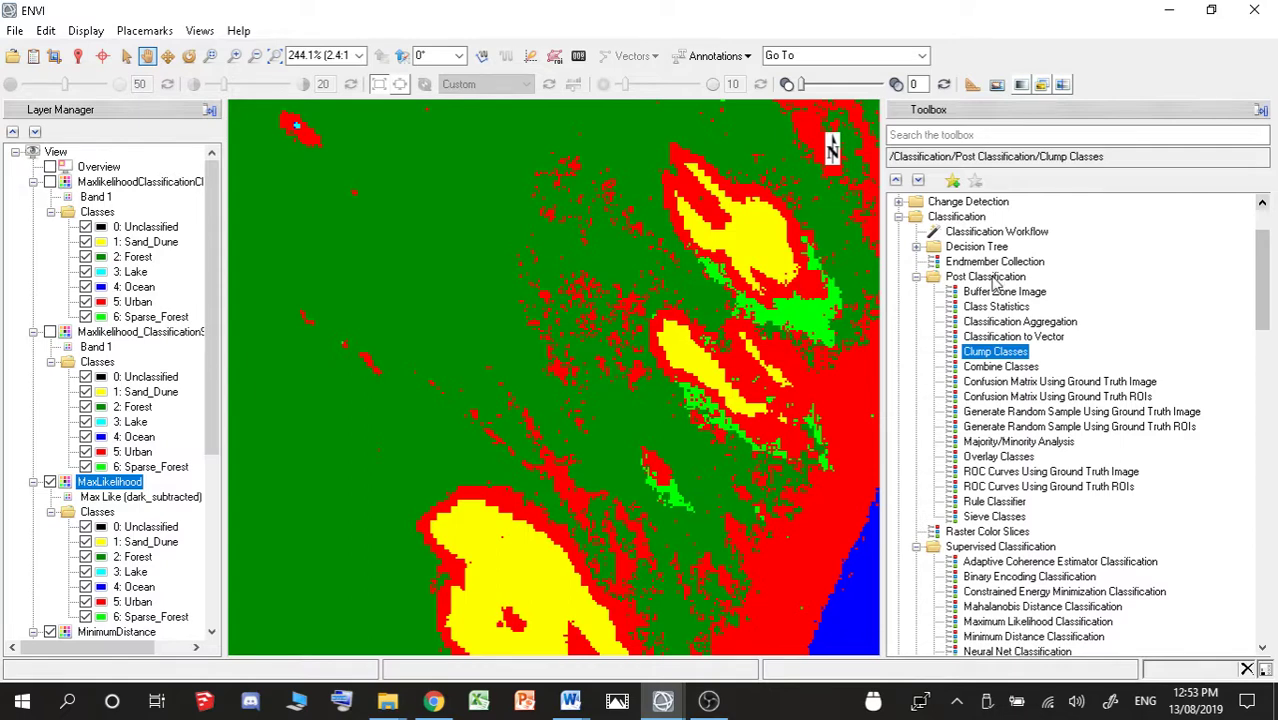
- Launch Sieve Classes with MaxLikelihood as the input raster
{"action": "double_click", "coordinate": [994, 516]}
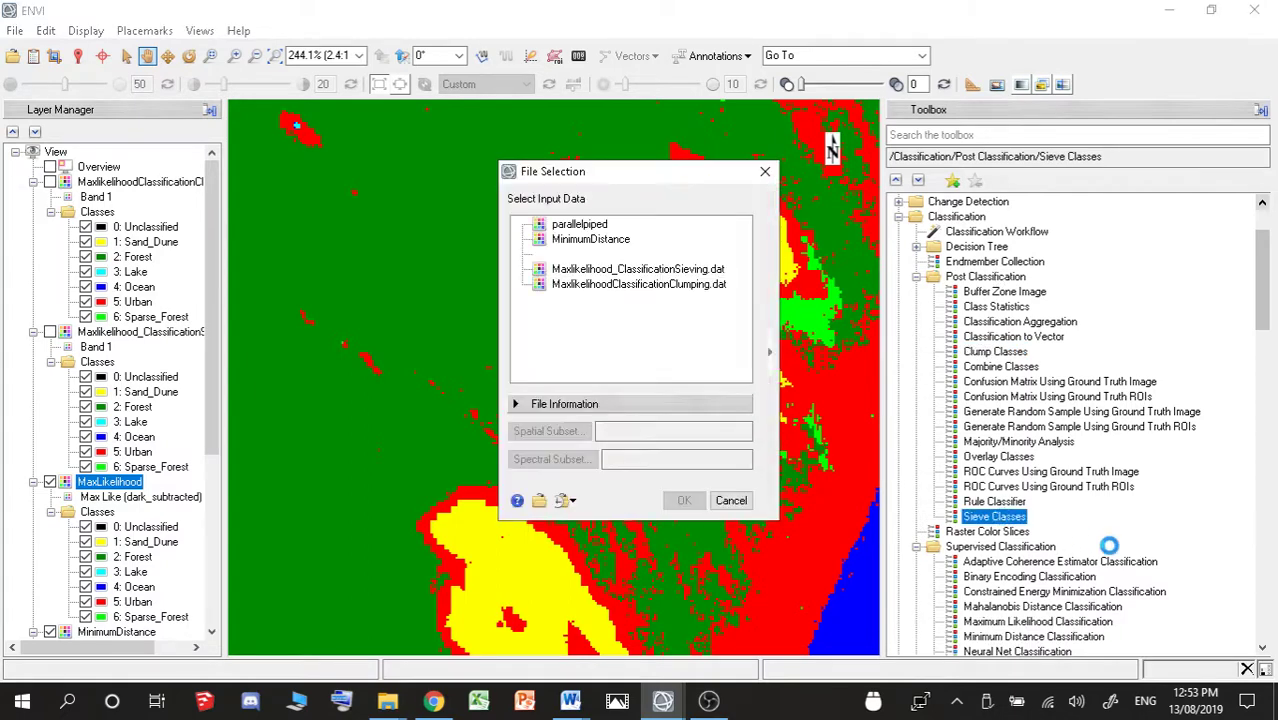
{"action": "left_click_drag", "start_coordinate": [643, 173], "coordinate": [1103, 219]}
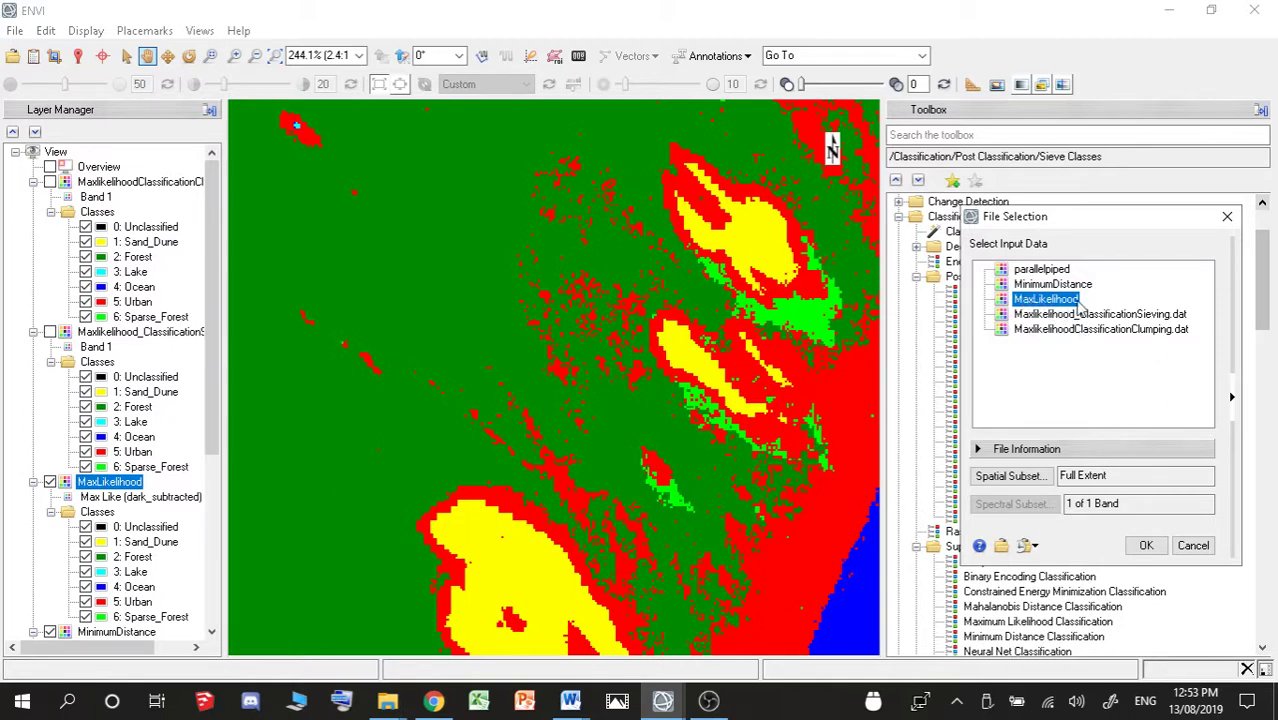
{"action": "left_click", "coordinate": [1146, 548]}
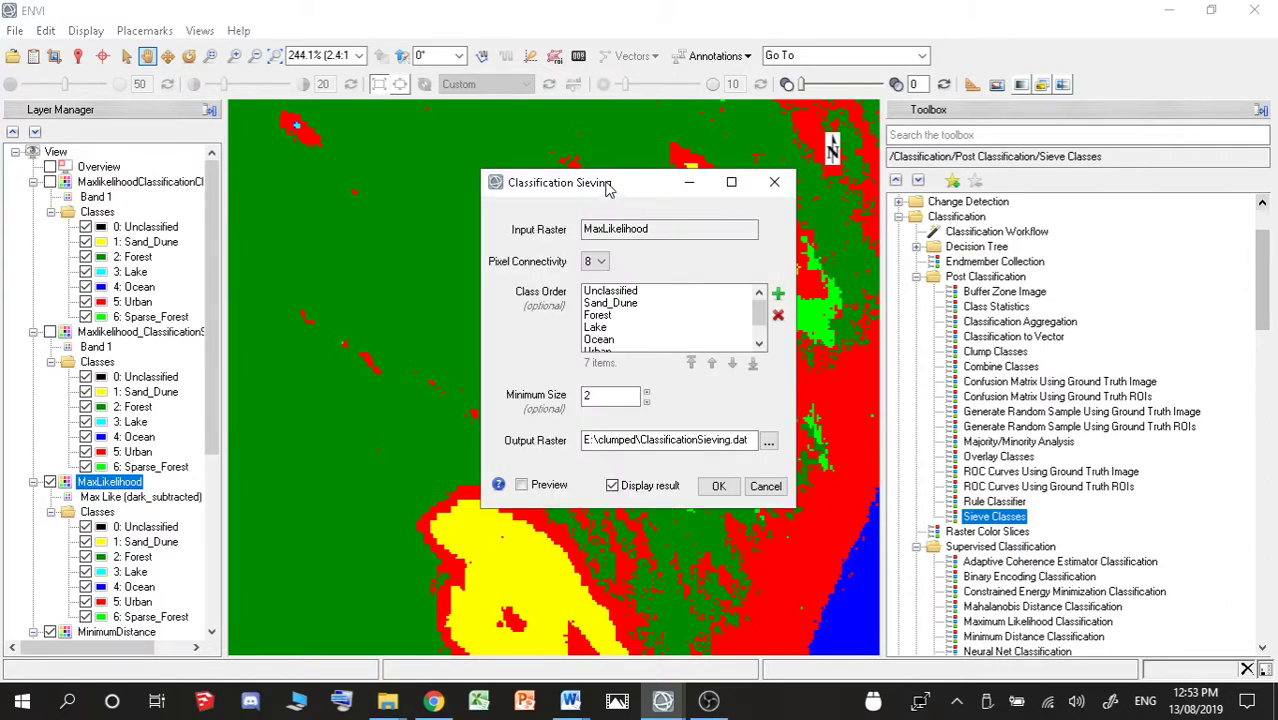
- Select Forest through Sparse_Forest in the sieving class order, keep minimum size 2, and review the help
{"action": "left_click_drag", "start_coordinate": [607, 189], "coordinate": [1020, 202]}
{"action": "left_click", "coordinate": [1047, 312]}
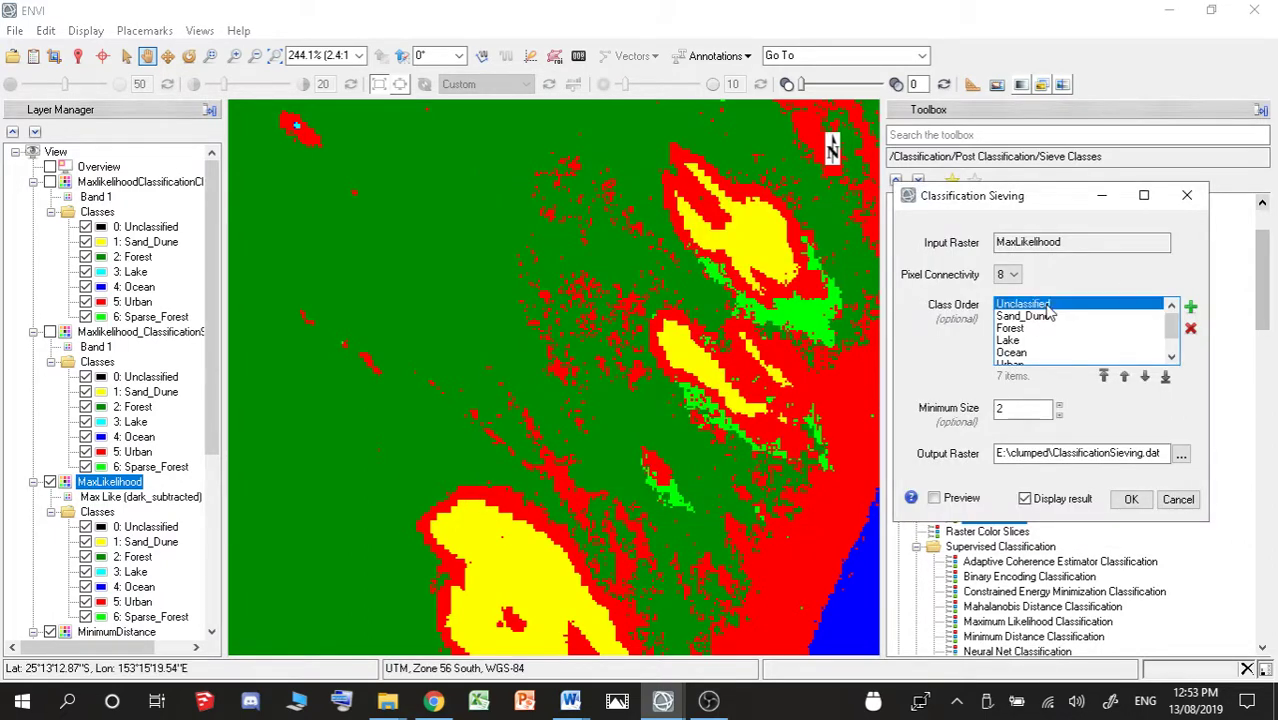
{"action": "left_click_drag", "start_coordinate": [1036, 322], "coordinate": [1030, 366]}
{"action": "left_click_drag", "start_coordinate": [1172, 333], "coordinate": [1080, 396]}
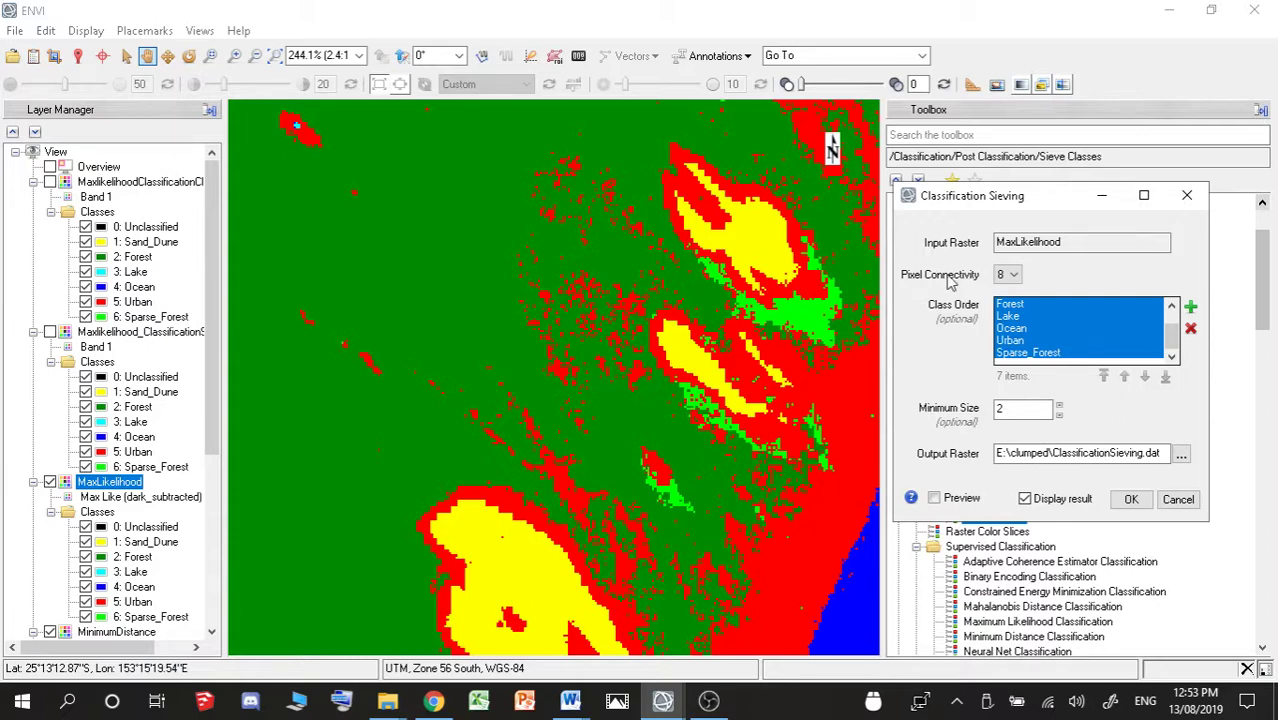
{"action": "left_click", "coordinate": [911, 497]}
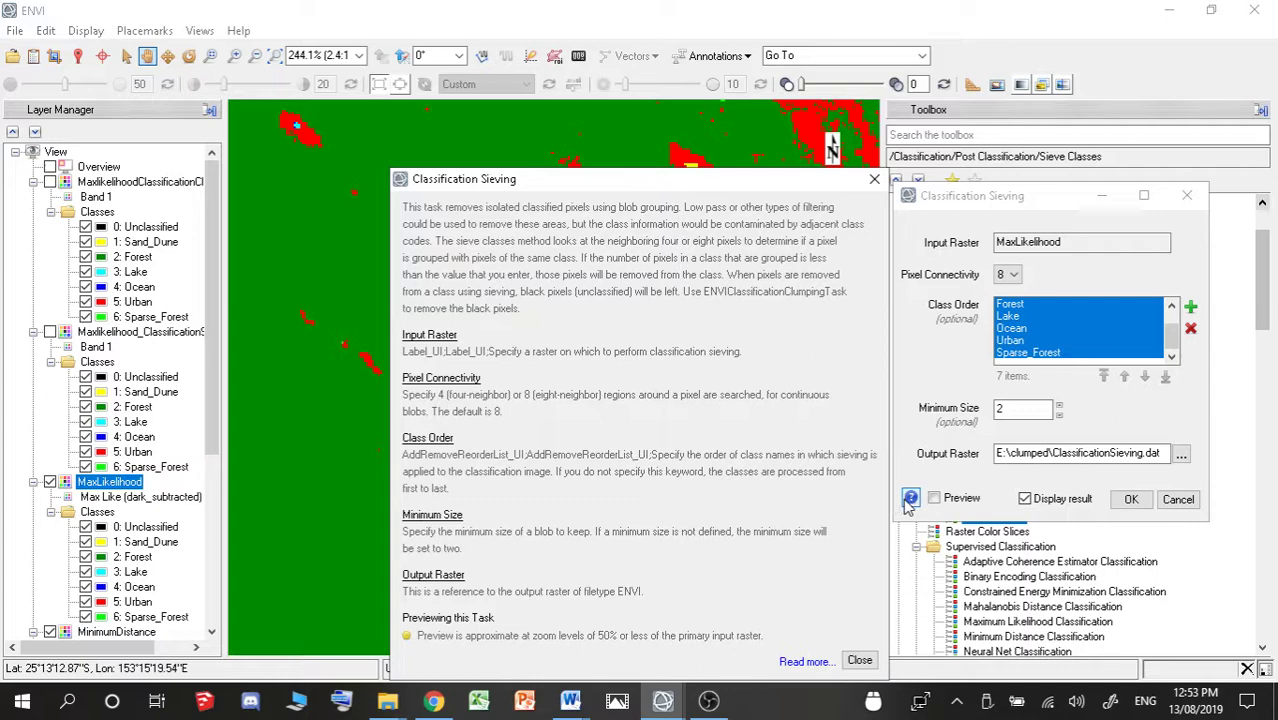
{"action": "left_click", "coordinate": [875, 183]}
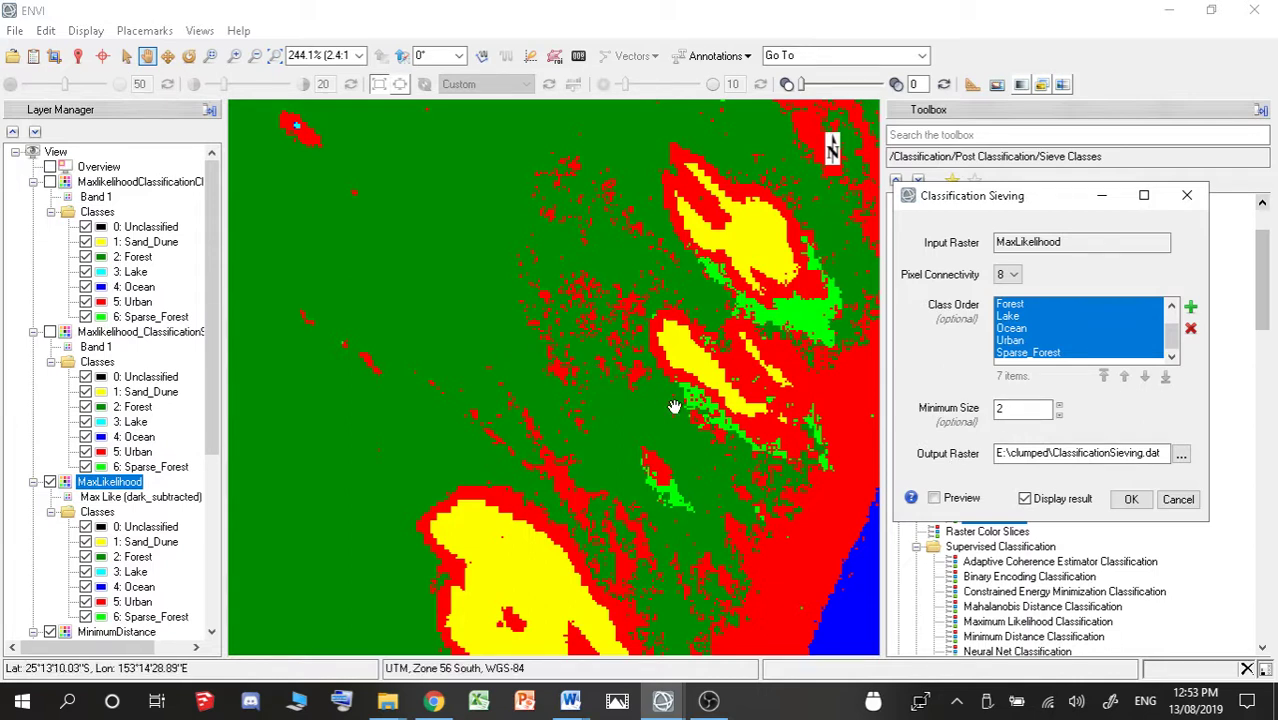
{"action": "scroll", "coordinate": [610, 410], "scroll_direction": "up", "scroll_amount": 3}
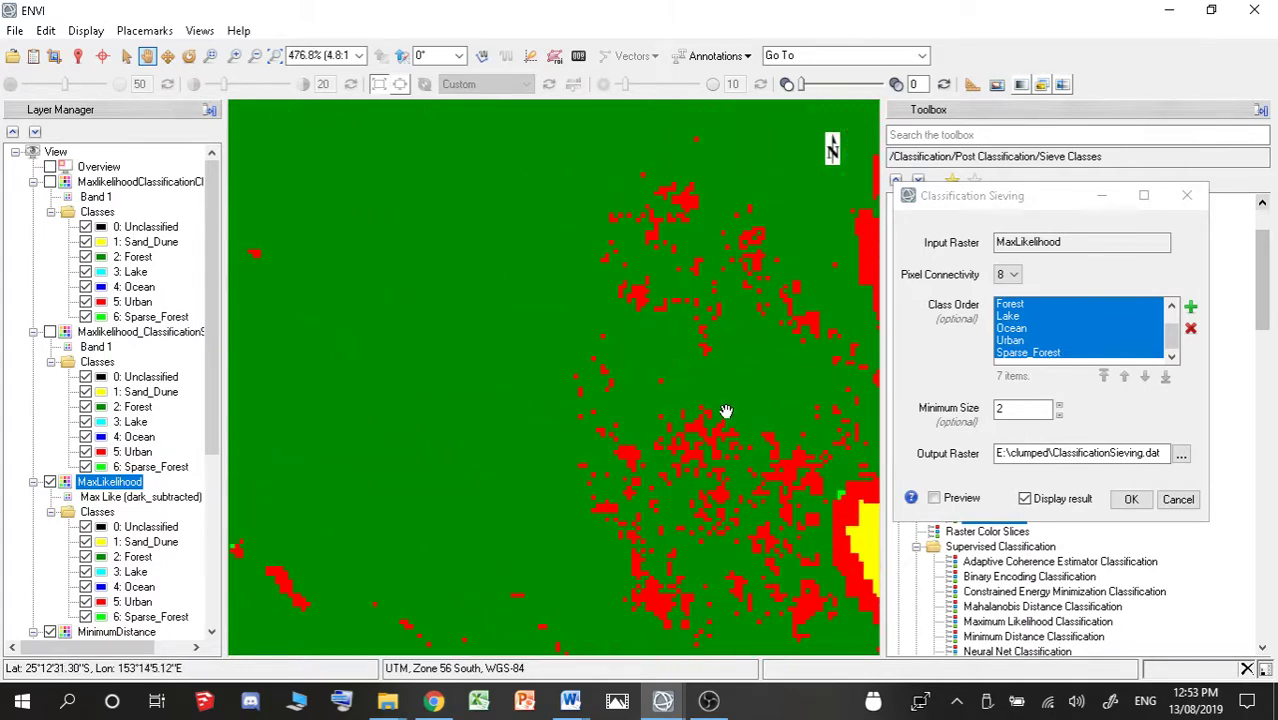
{"action": "scroll", "coordinate": [513, 350], "scroll_direction": "up", "scroll_amount": 2}
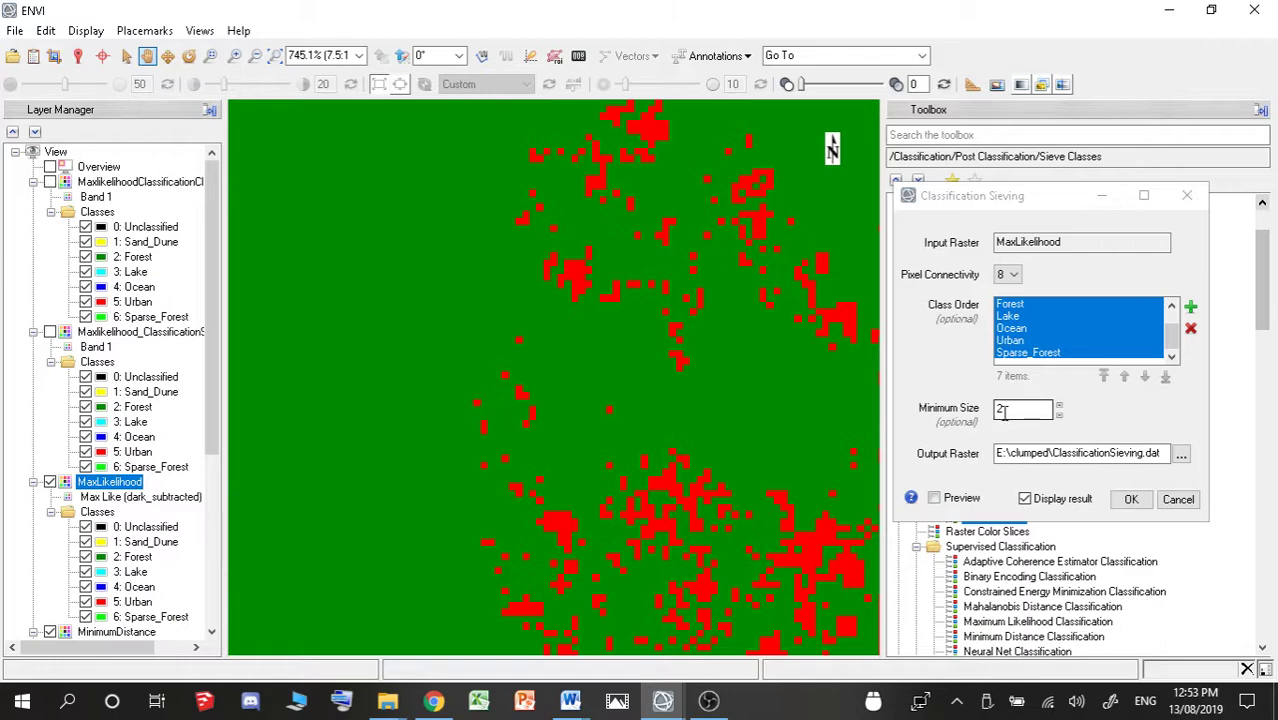
{"action": "left_click", "coordinate": [911, 497]}
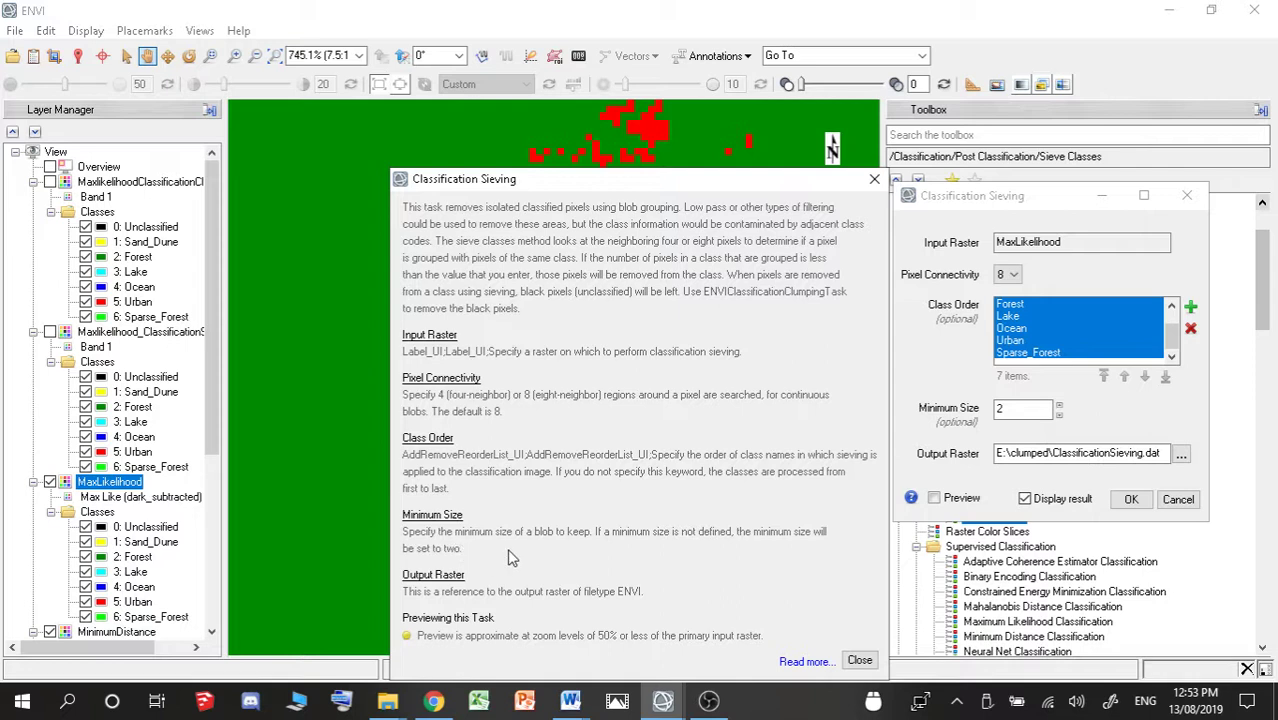
{"action": "left_click", "coordinate": [874, 179]}
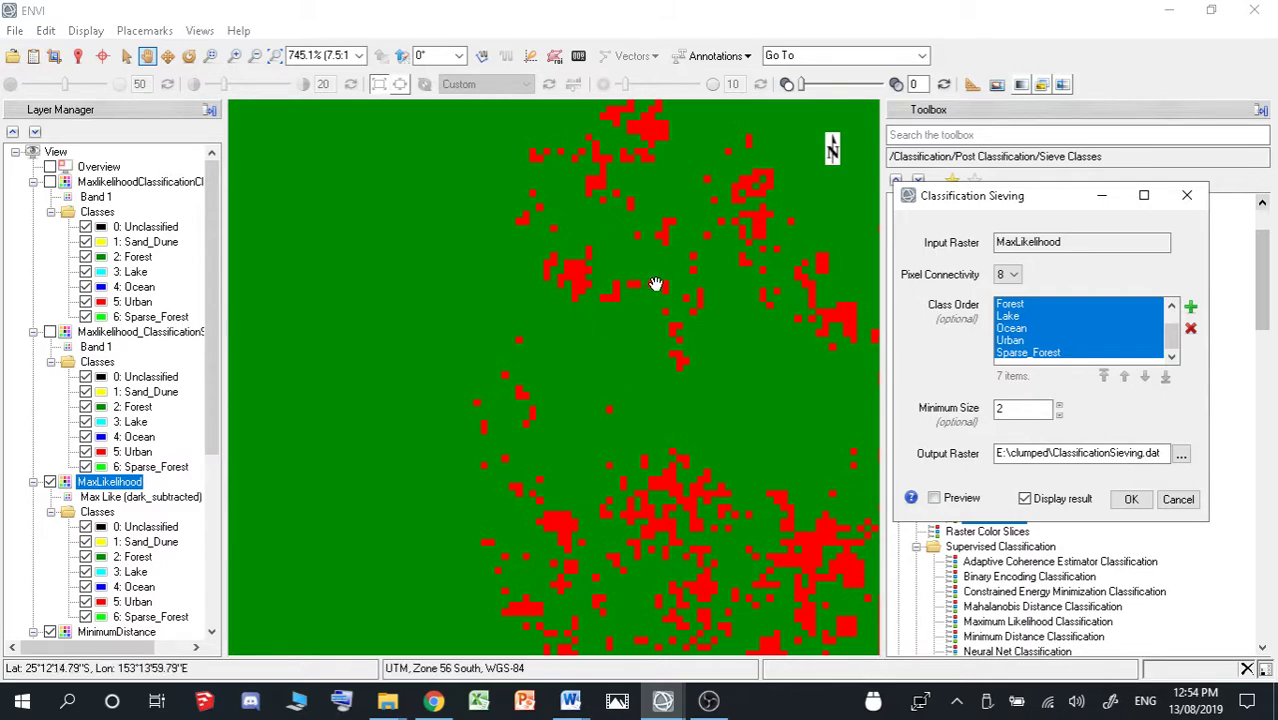
{"action": "left_click_drag", "start_coordinate": [730, 417], "coordinate": [628, 331]}
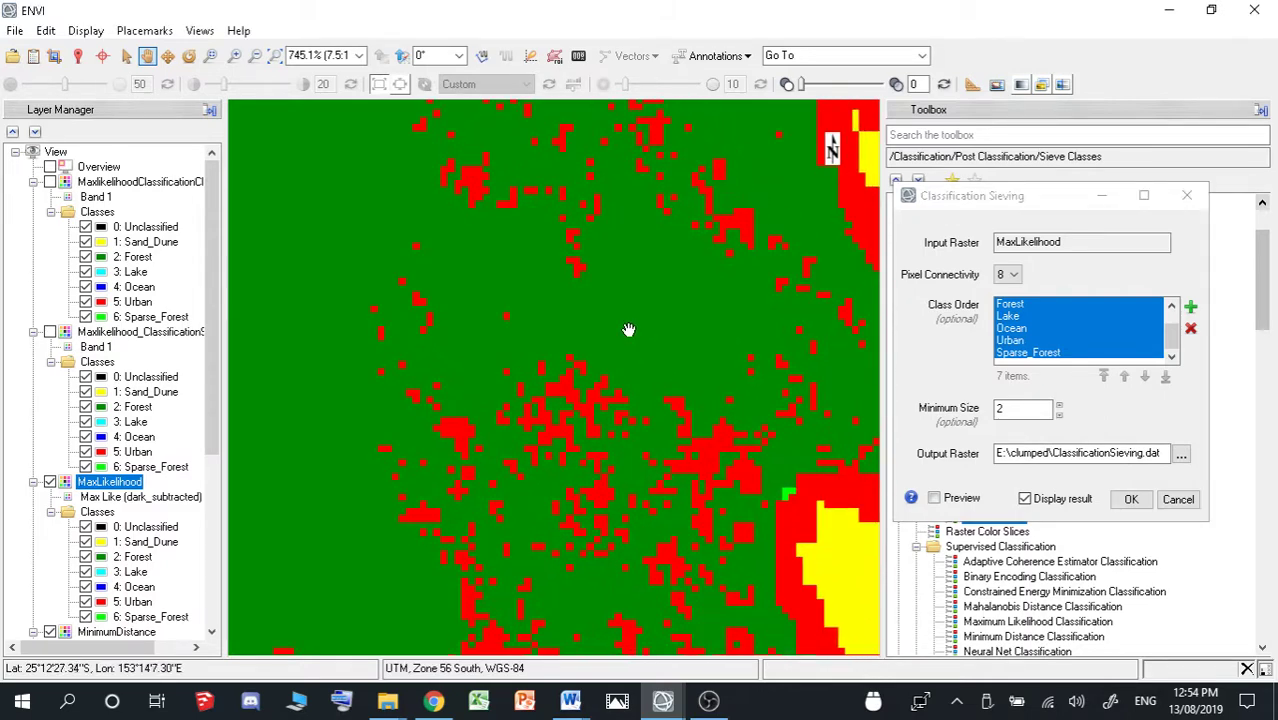
{"action": "scroll", "coordinate": [650, 339], "scroll_direction": "down", "scroll_amount": 1}
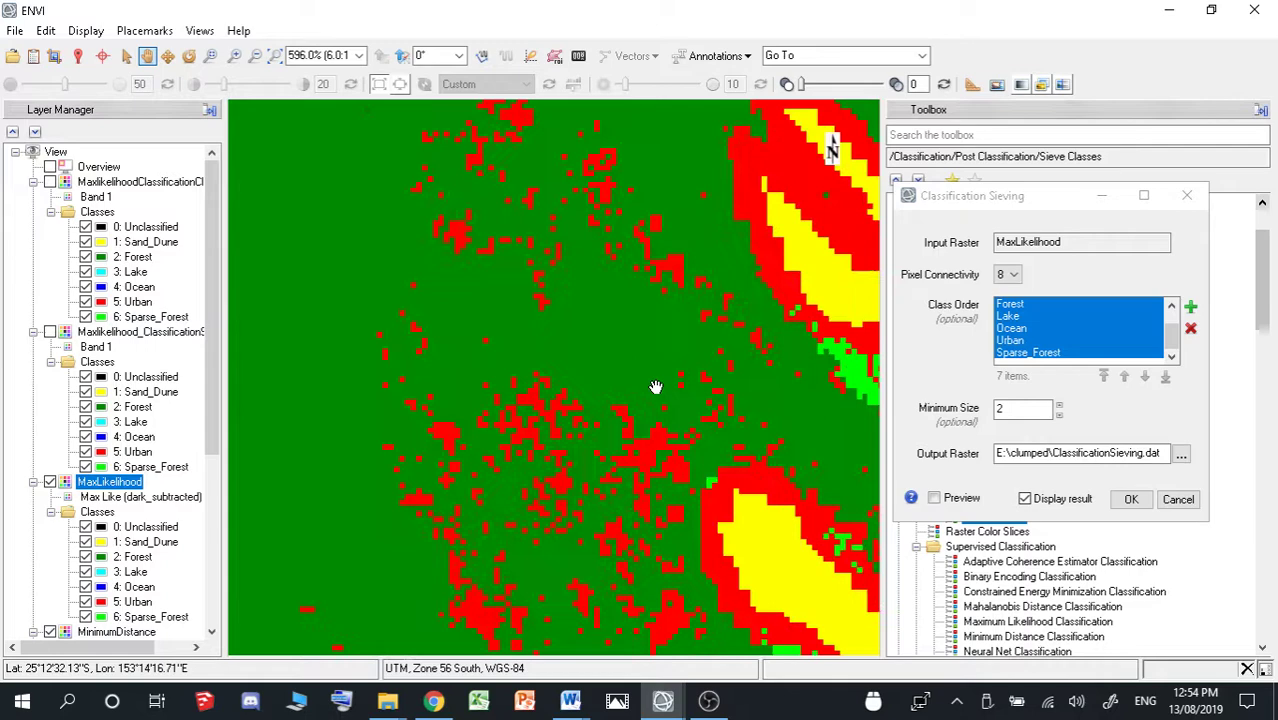
{"action": "scroll", "coordinate": [655, 387], "scroll_direction": "down", "scroll_amount": 1}
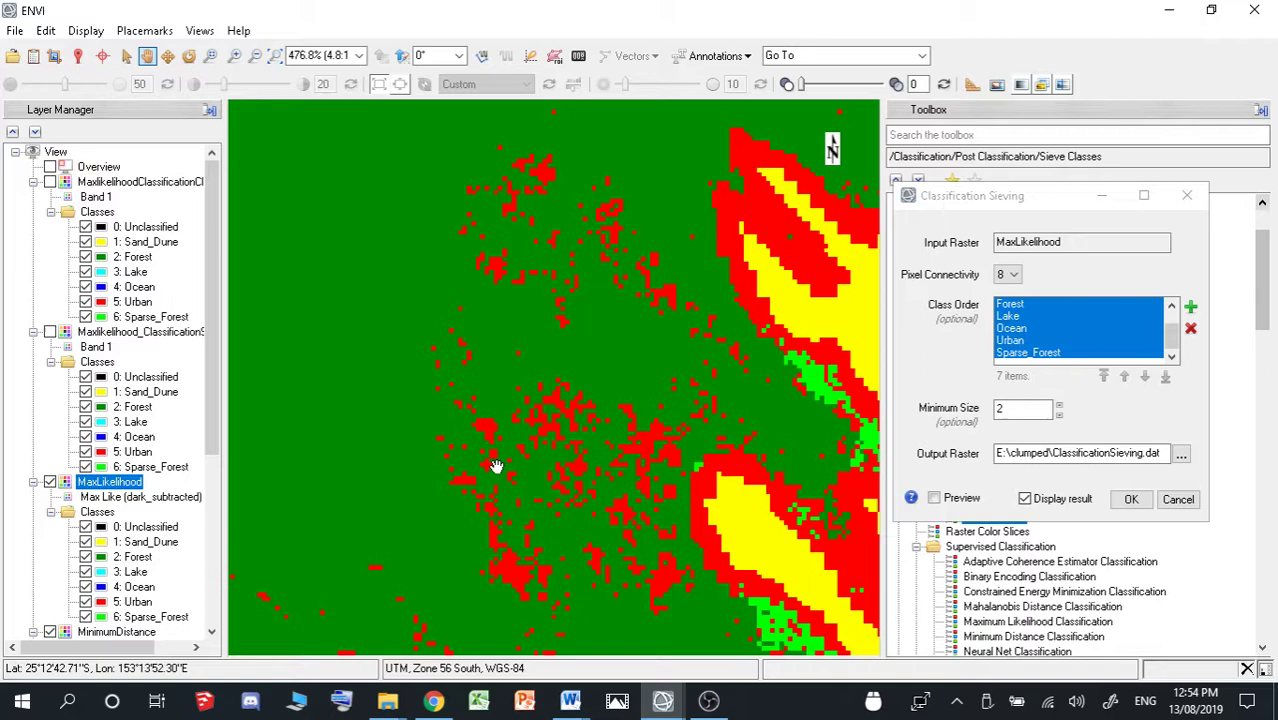
{"action": "scroll", "coordinate": [536, 480], "scroll_direction": "up", "scroll_amount": 4}
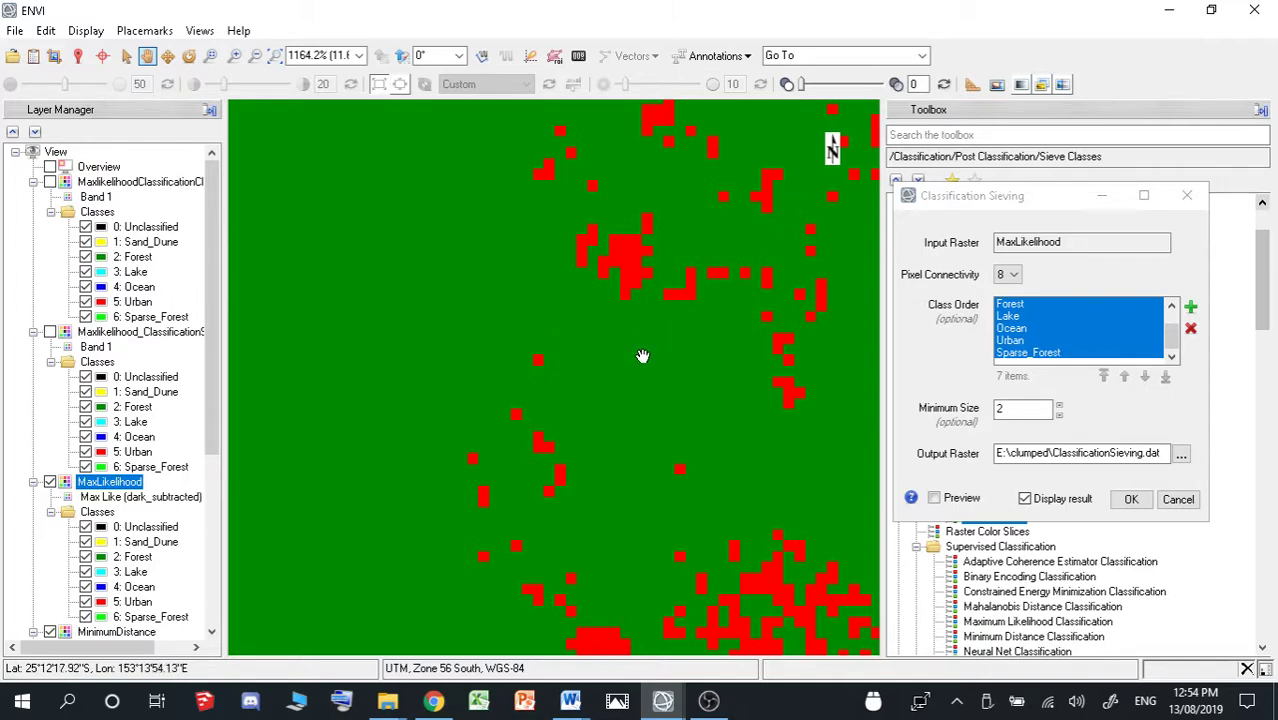
{"action": "scroll", "coordinate": [412, 393], "scroll_direction": "down", "scroll_amount": 4}
{"action": "scroll", "coordinate": [412, 393], "scroll_direction": "down", "scroll_amount": 1}
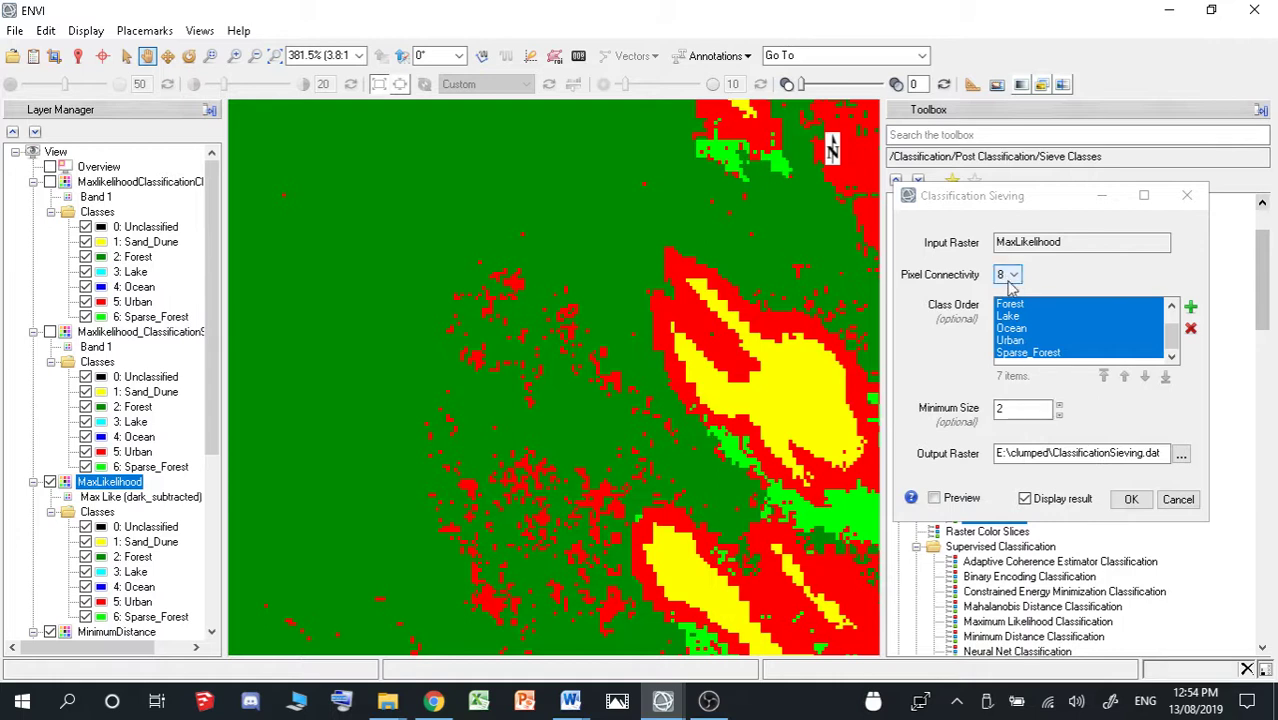
- Preview the sieving result on the map, then close the Classification Sieving dialog
{"action": "left_click", "coordinate": [934, 498]}
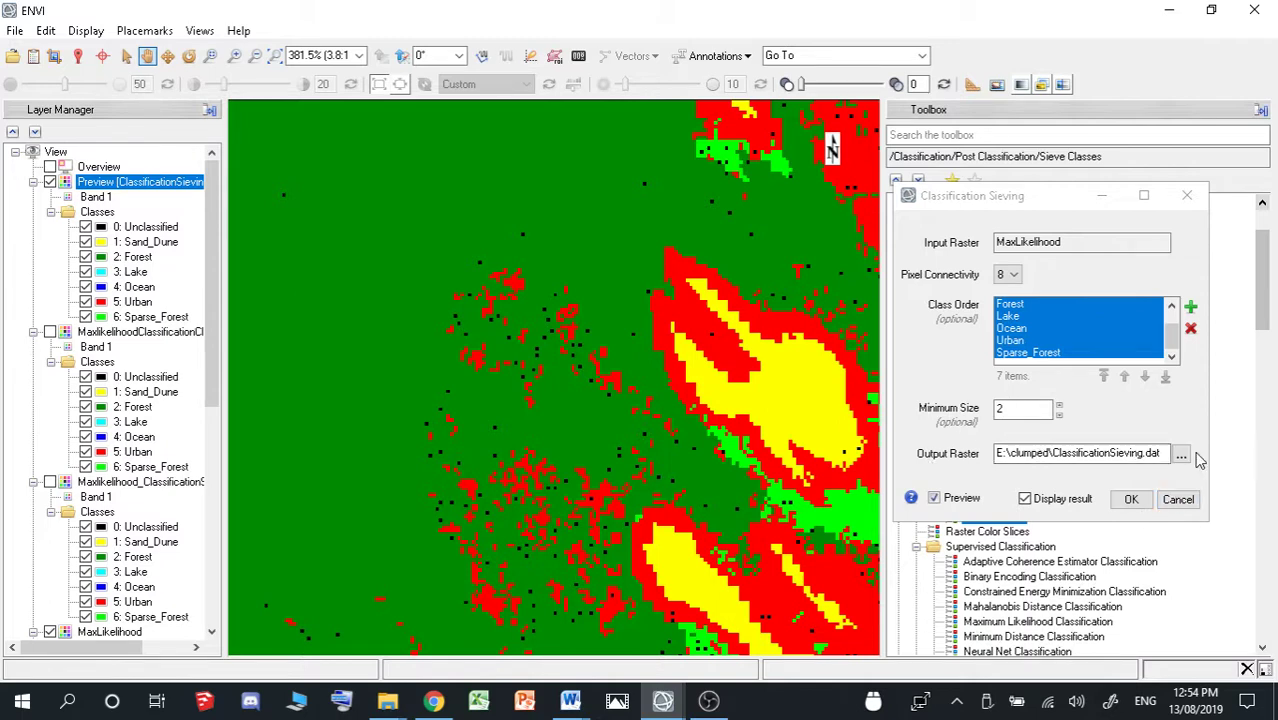
{"action": "left_click", "coordinate": [1178, 499]}
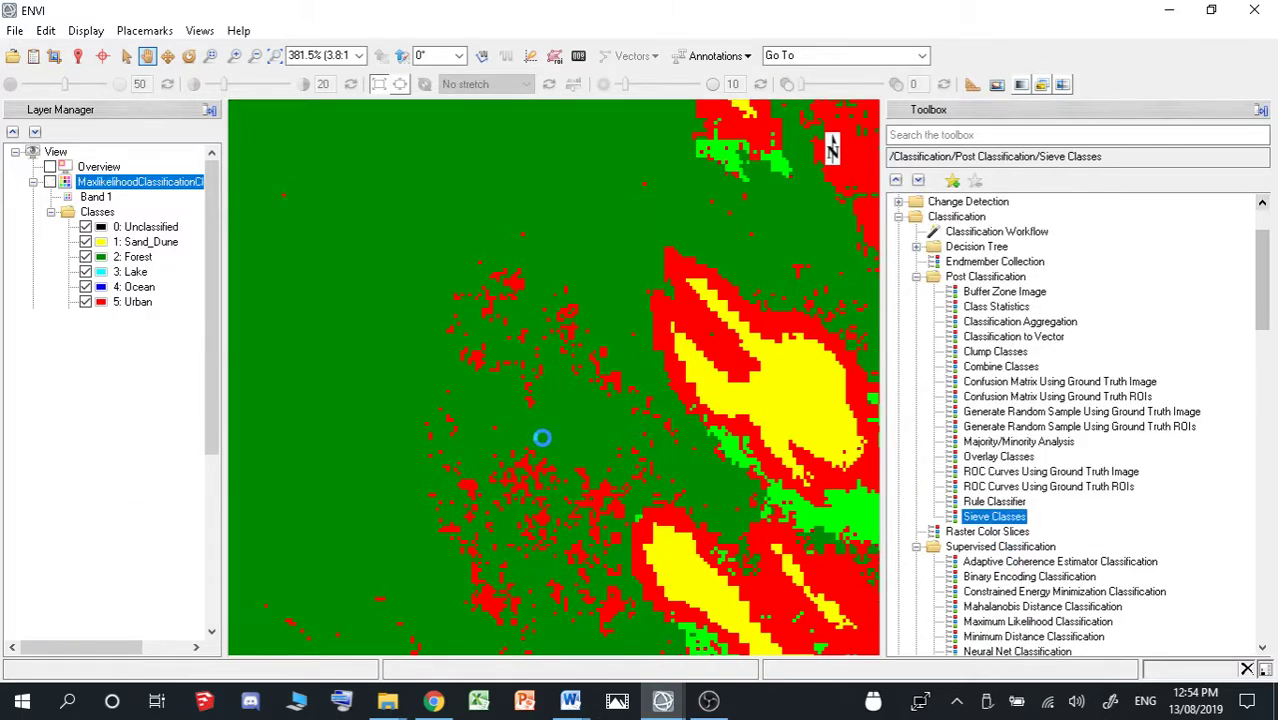
{"action": "left_click", "coordinate": [590, 471]}
{"action": "left_click_drag", "start_coordinate": [538, 486], "coordinate": [580, 462]}
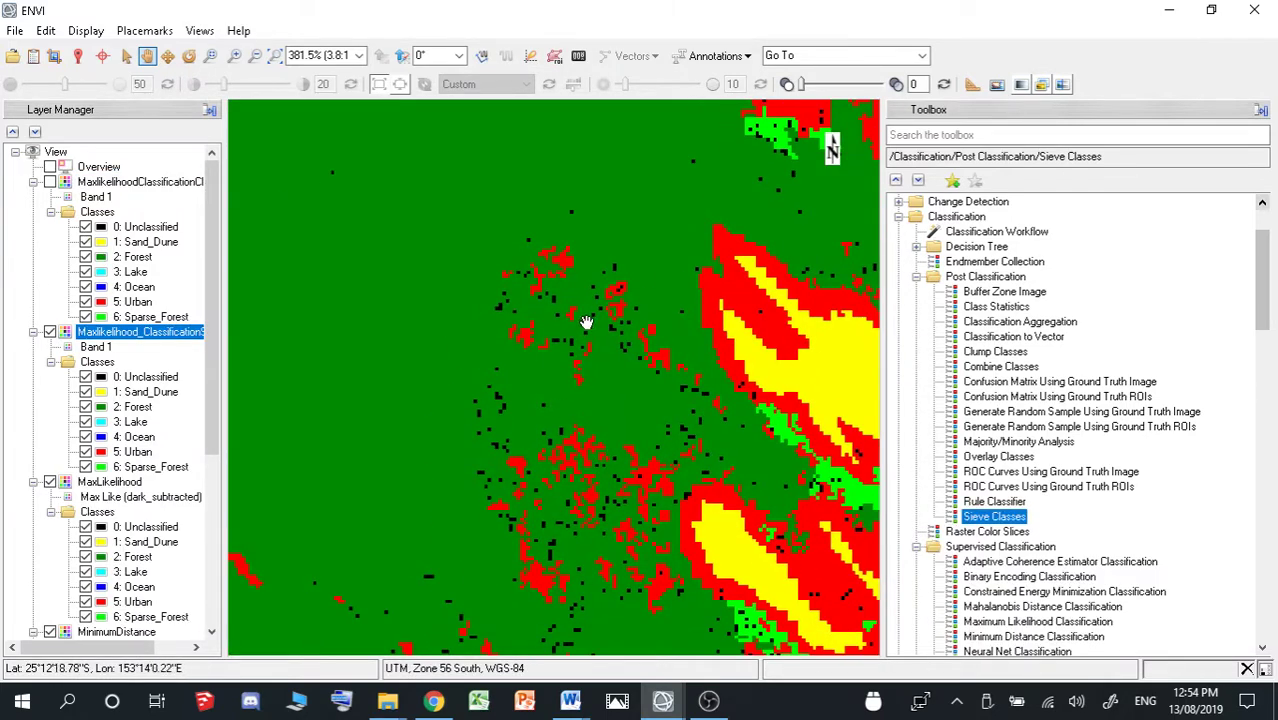
{"action": "scroll", "coordinate": [606, 434], "scroll_direction": "down", "scroll_amount": 3}
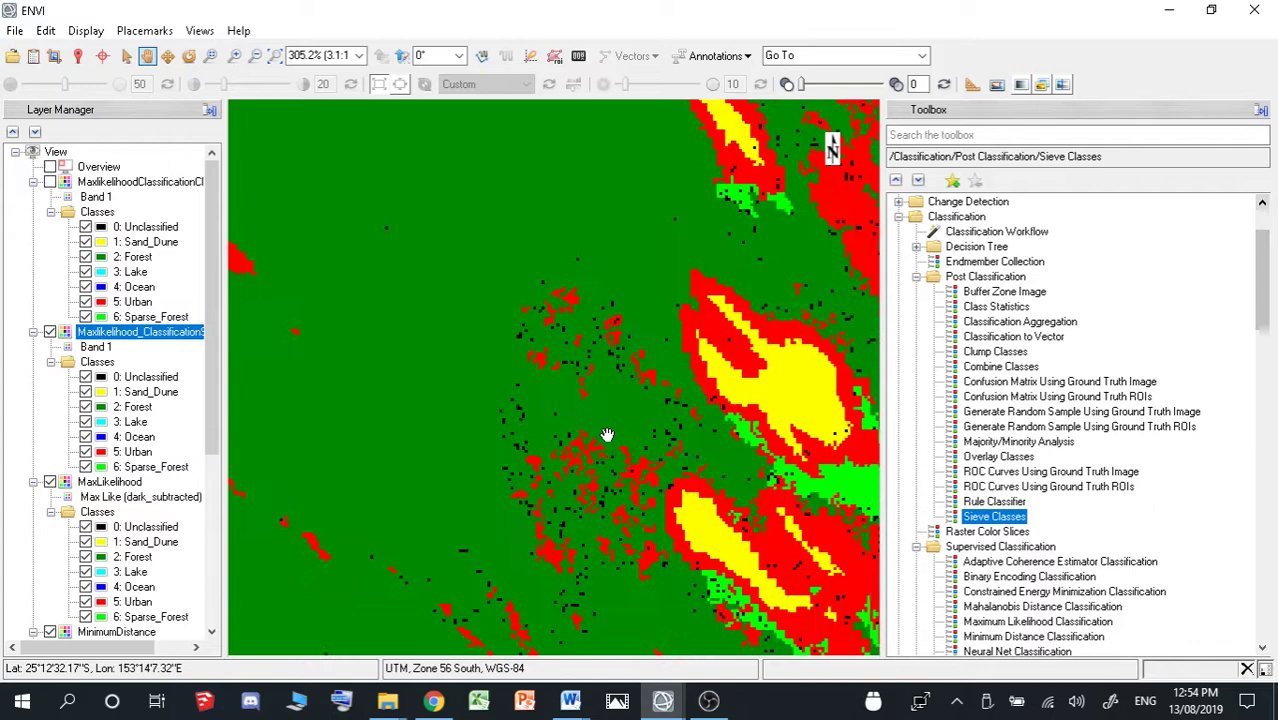
{"action": "left_click_drag", "start_coordinate": [618, 456], "coordinate": [608, 441]}
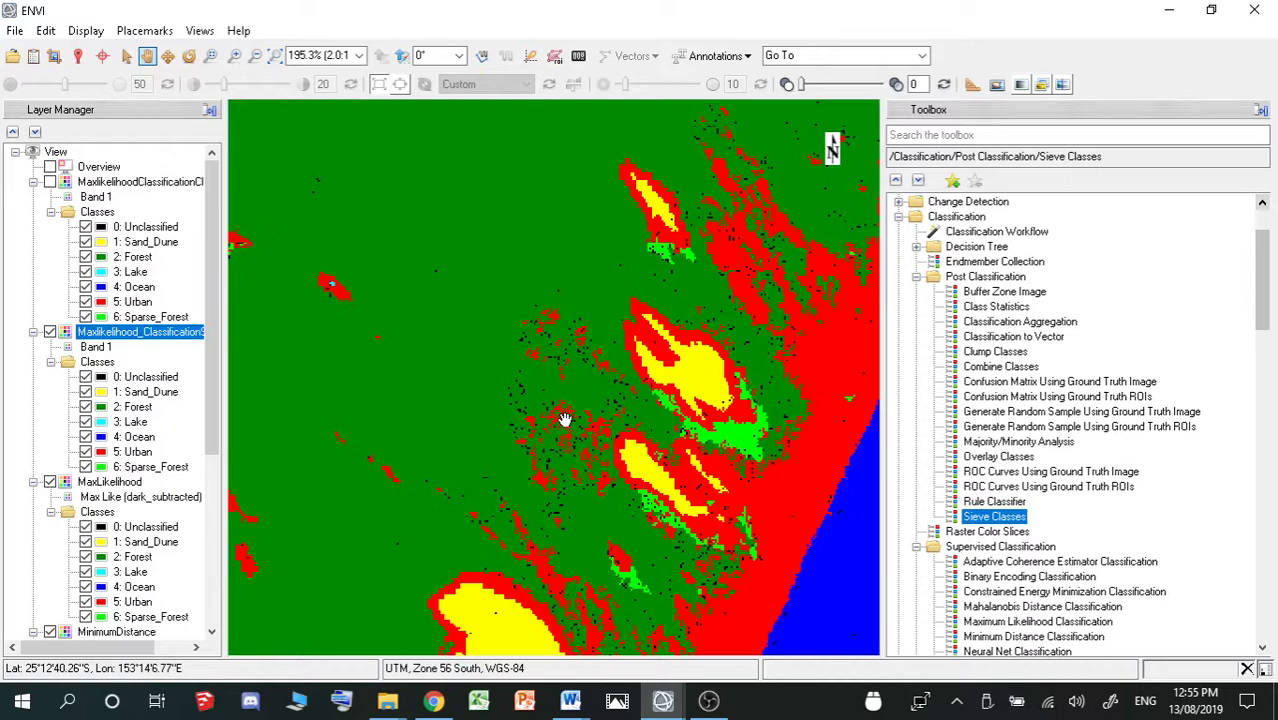
{"action": "scroll", "coordinate": [602, 396], "scroll_direction": "up", "scroll_amount": 1}
{"action": "scroll", "coordinate": [602, 396], "scroll_direction": "up", "scroll_amount": 3}
{"action": "left_click", "coordinate": [50, 332]}
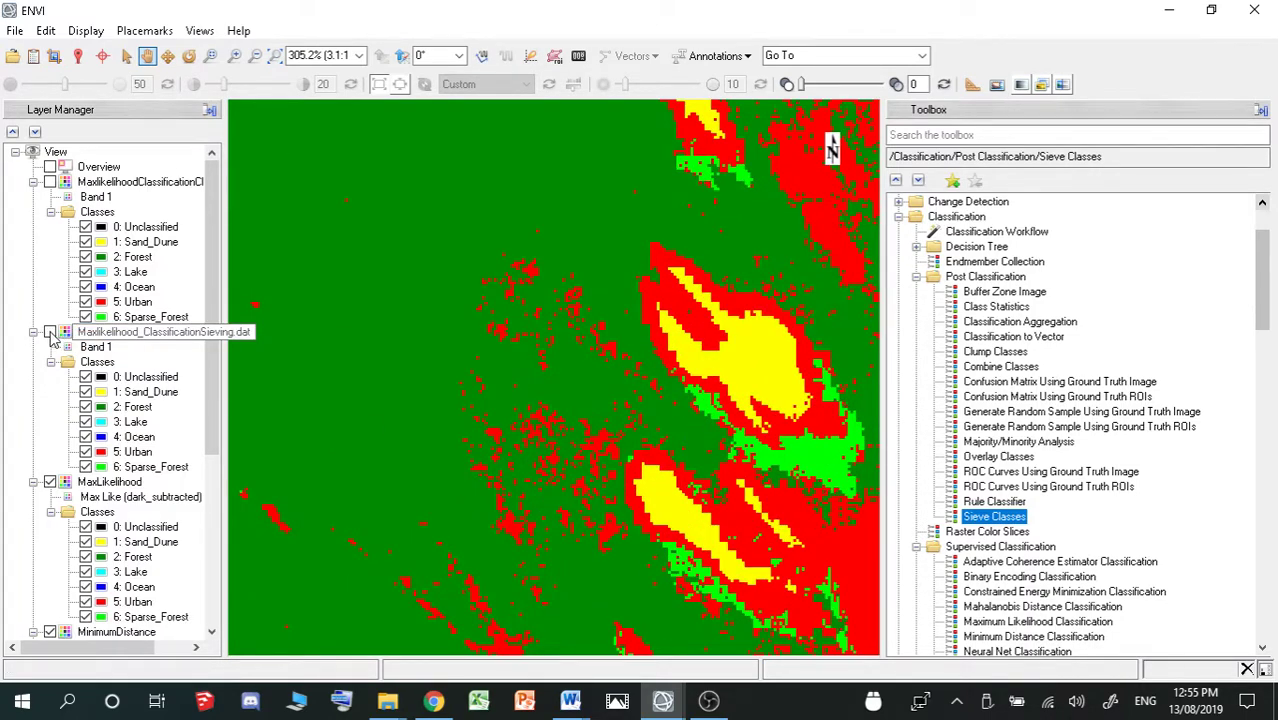
{"action": "left_click", "coordinate": [50, 332]}
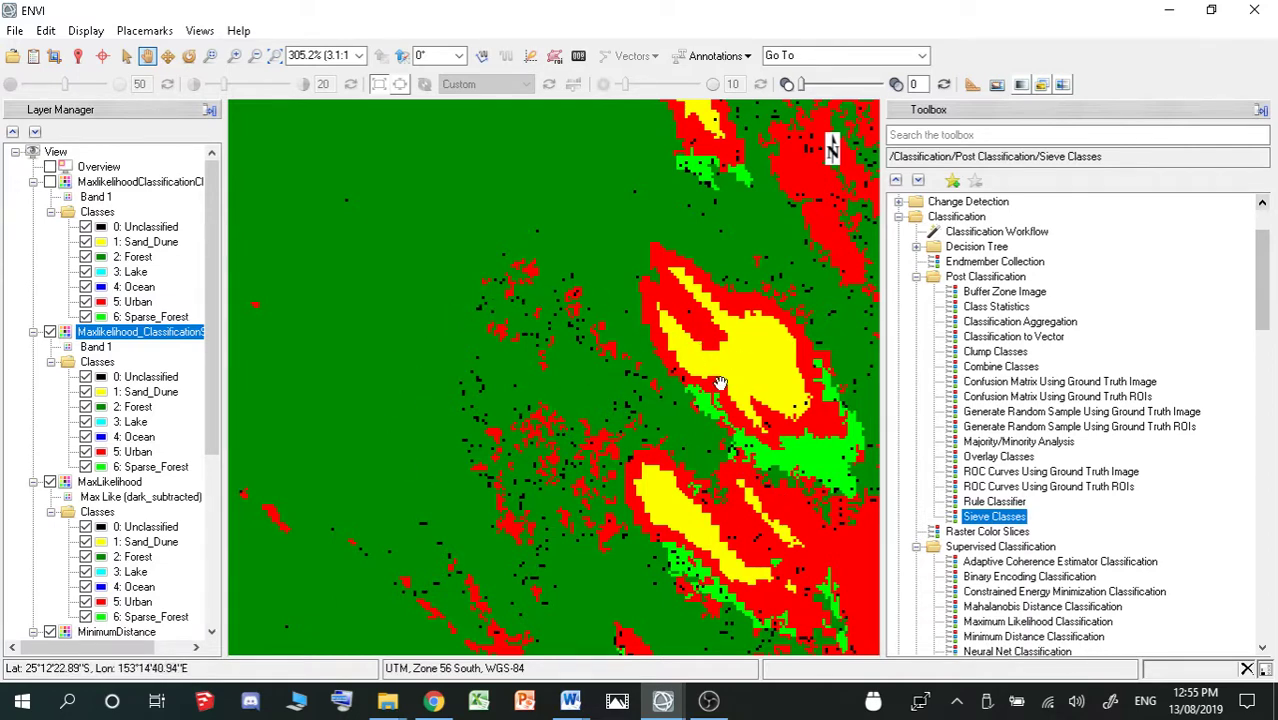
- Launch Clump Classes with MaxLikelihood_ClassificationSieving.dat as the input raster
{"action": "double_click", "coordinate": [1013, 356]}
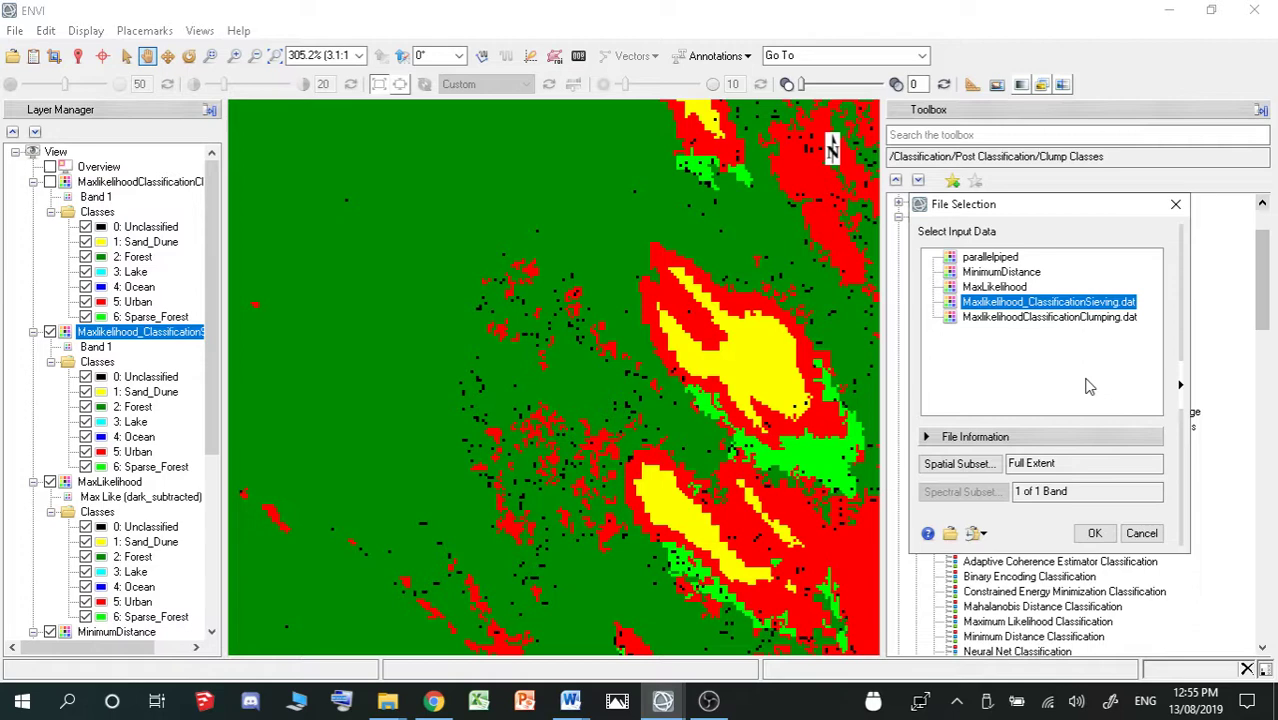
{"action": "left_click", "coordinate": [995, 288]}
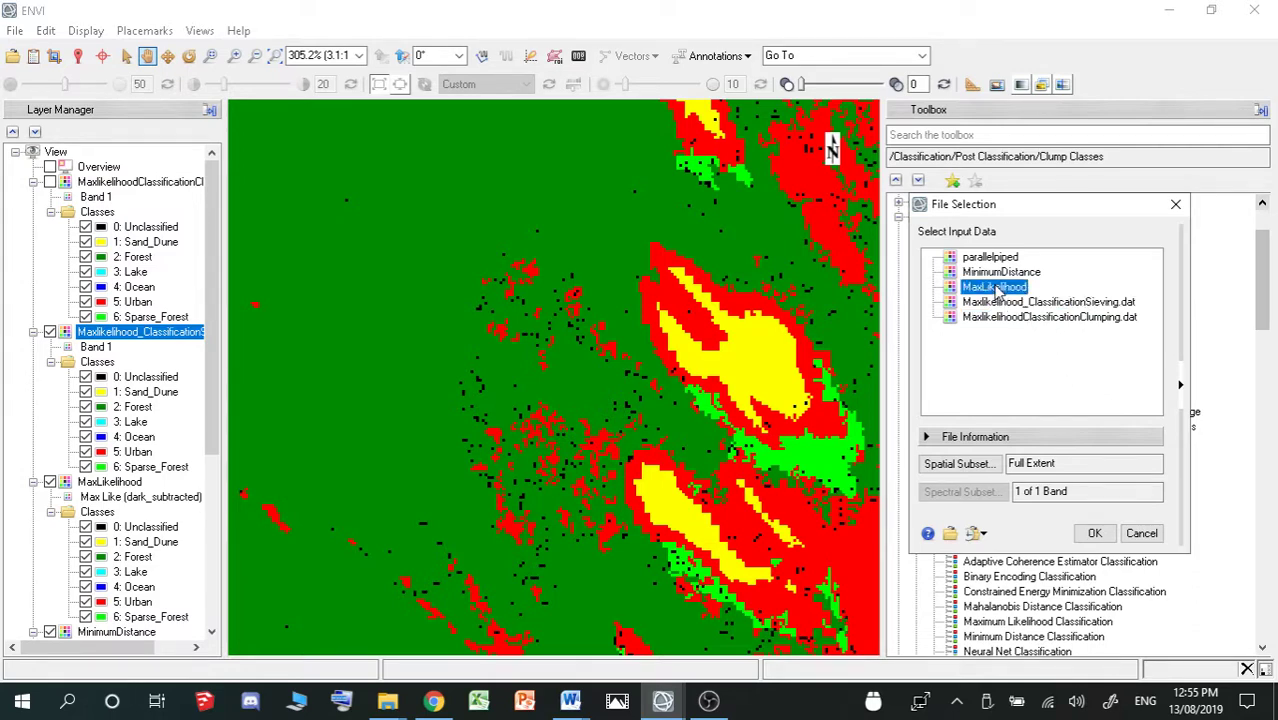
{"action": "left_click", "coordinate": [1038, 302]}
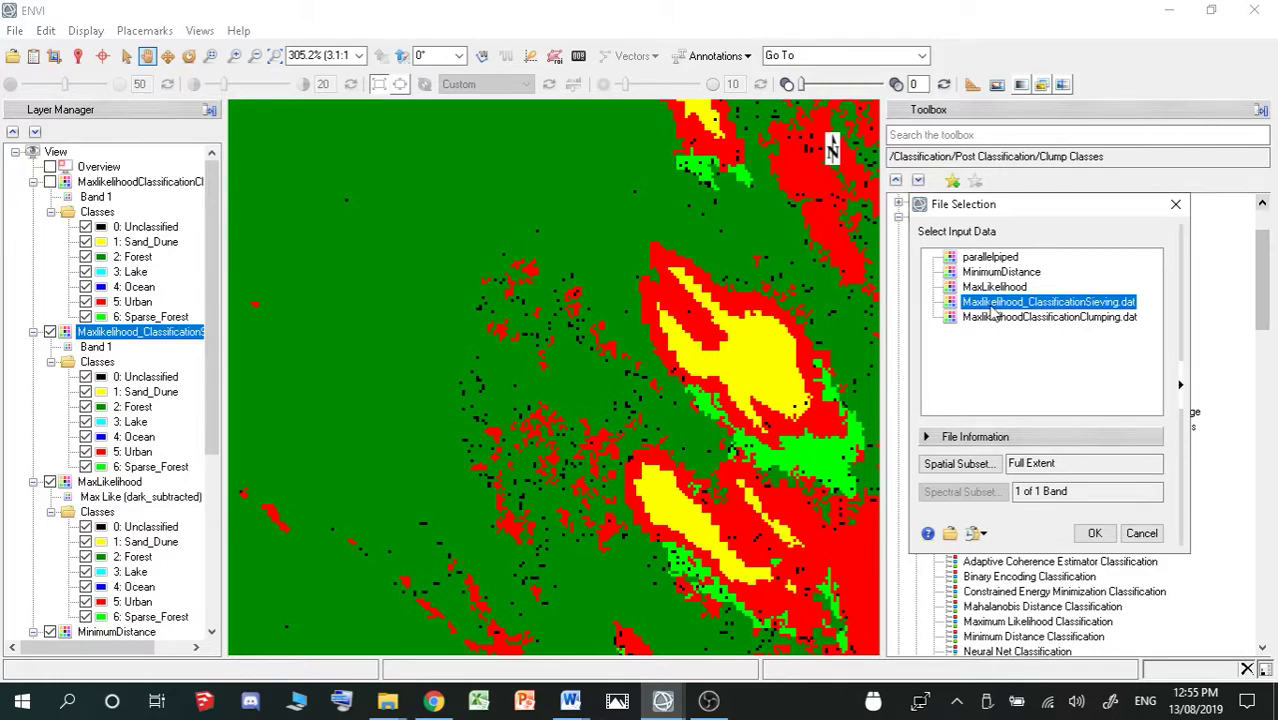
{"action": "left_click", "coordinate": [1095, 533]}
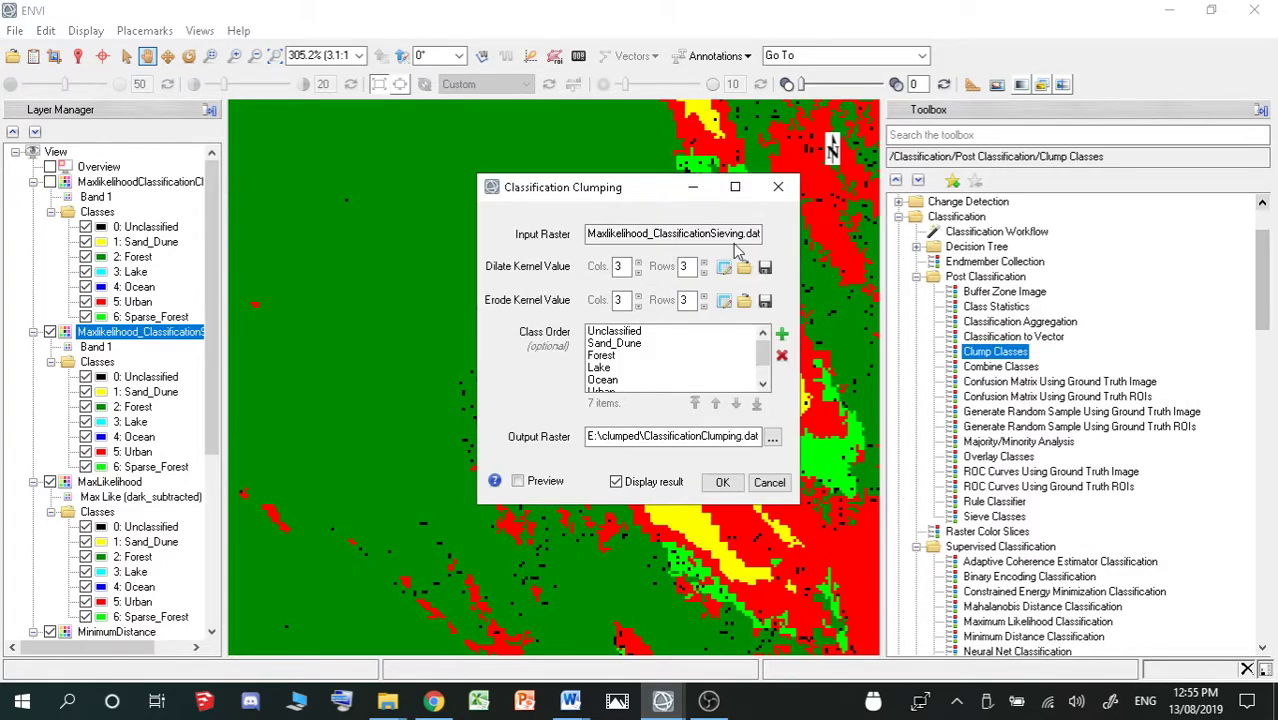
- Review the Classification Clumping help, then cancel the dialog without running it
{"action": "left_click_drag", "start_coordinate": [676, 190], "coordinate": [1140, 236]}
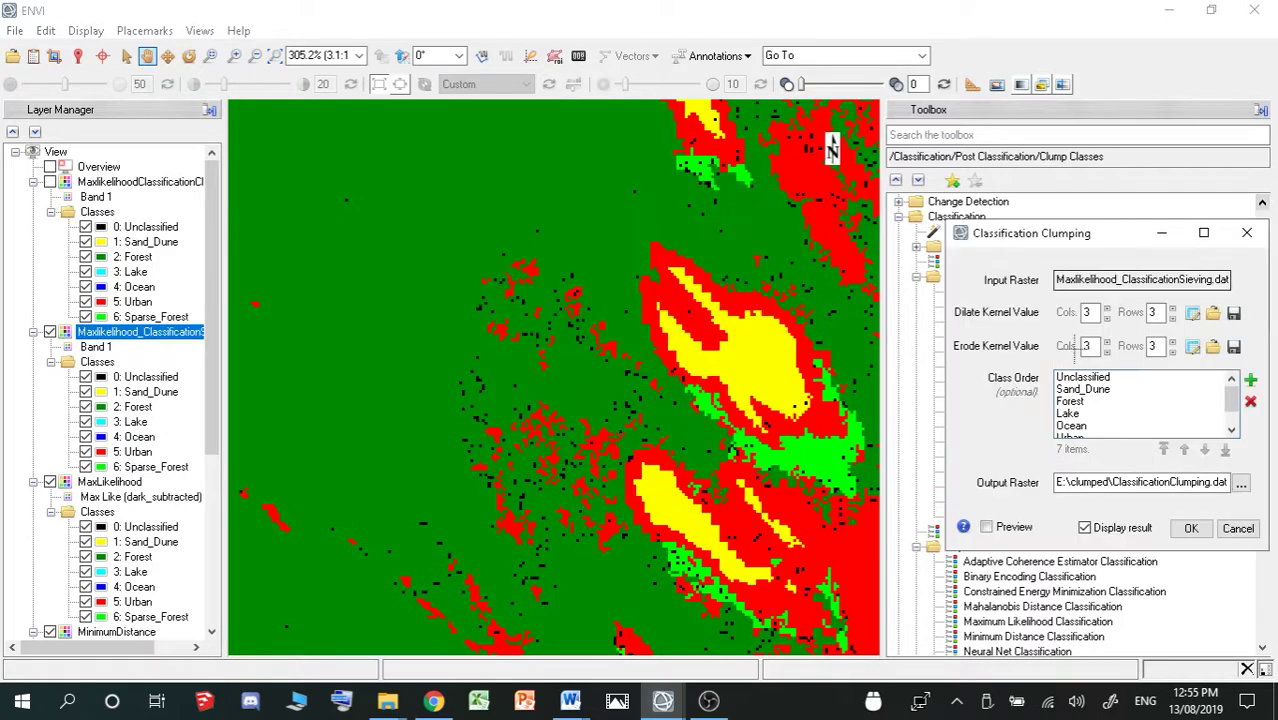
{"action": "left_click", "coordinate": [963, 526]}
{"action": "left_click", "coordinate": [926, 128]}
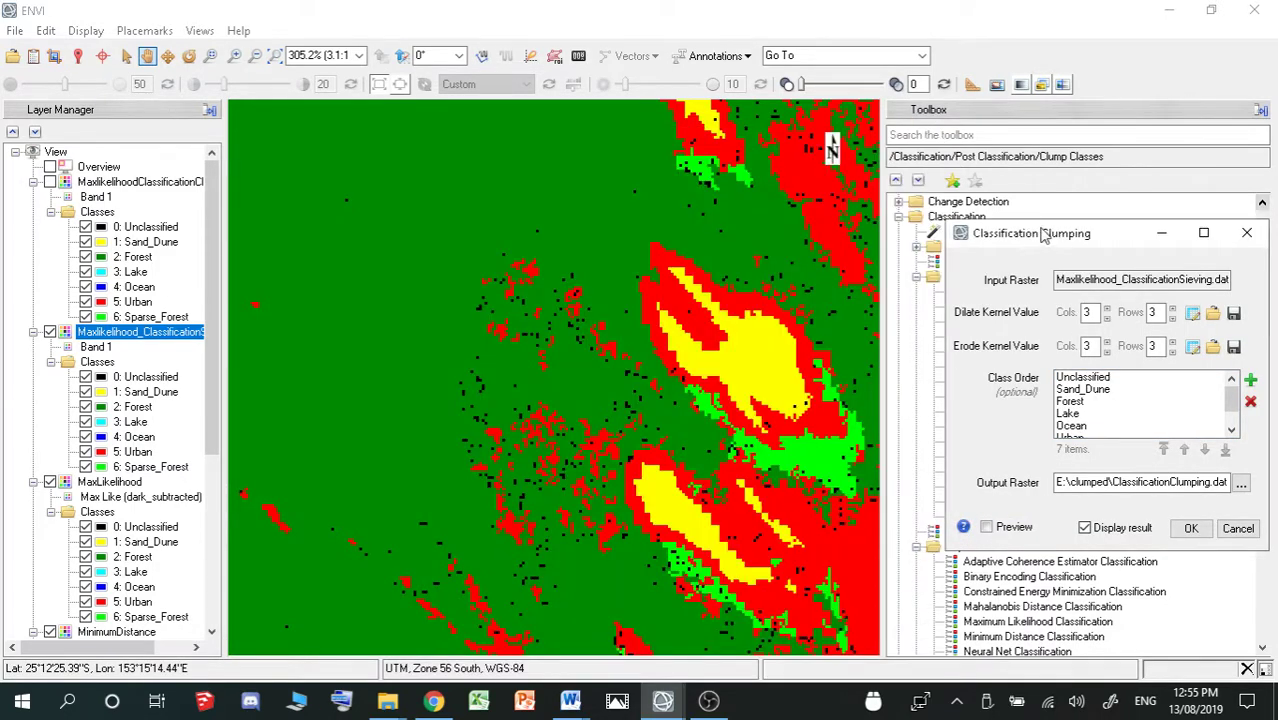
{"action": "left_click_drag", "start_coordinate": [1040, 233], "coordinate": [1016, 209]}
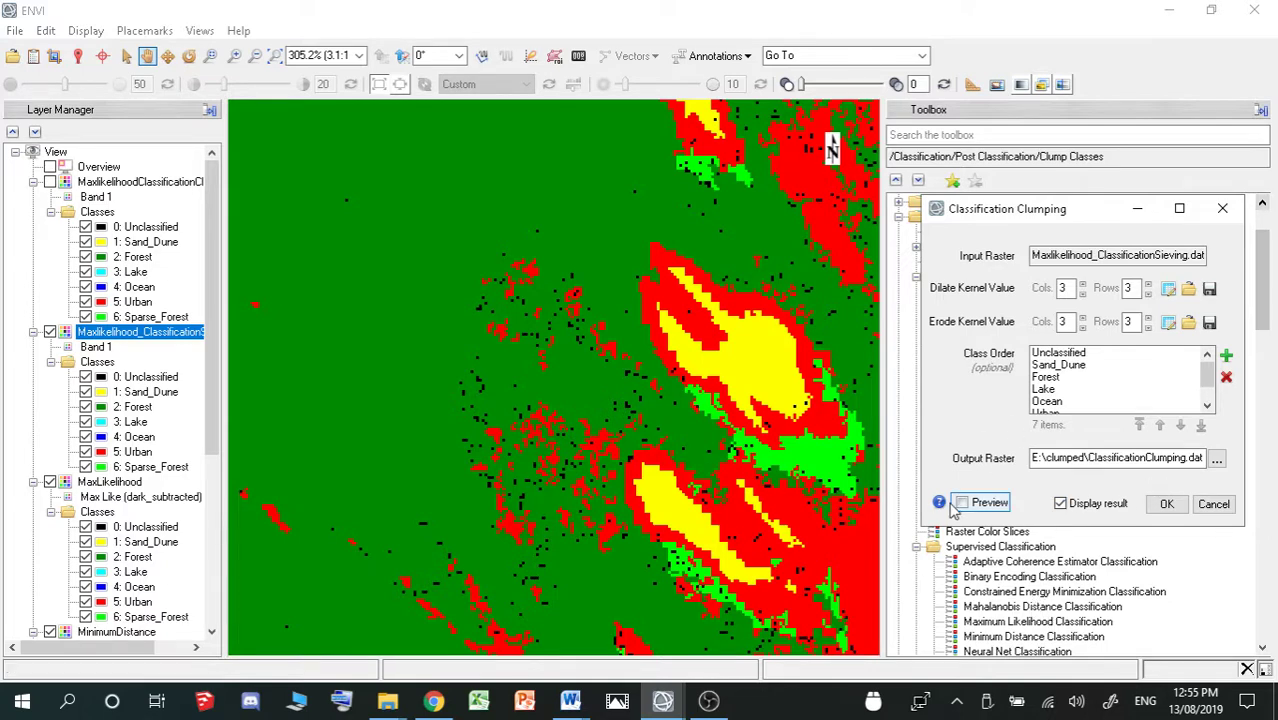
{"action": "left_click", "coordinate": [1213, 503]}
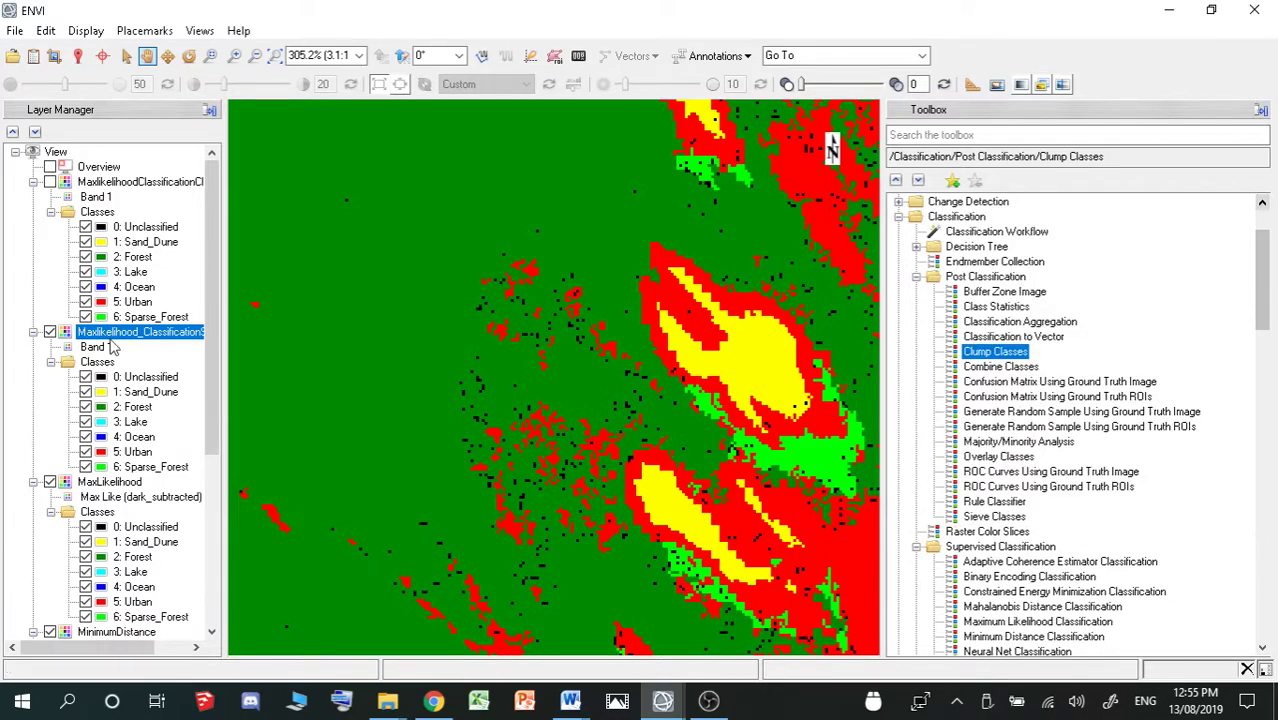
- Toggle the Clumping, Sieving and MaxLikelihood layers to compare the original with the sieved result
{"action": "left_click", "coordinate": [50, 183]}
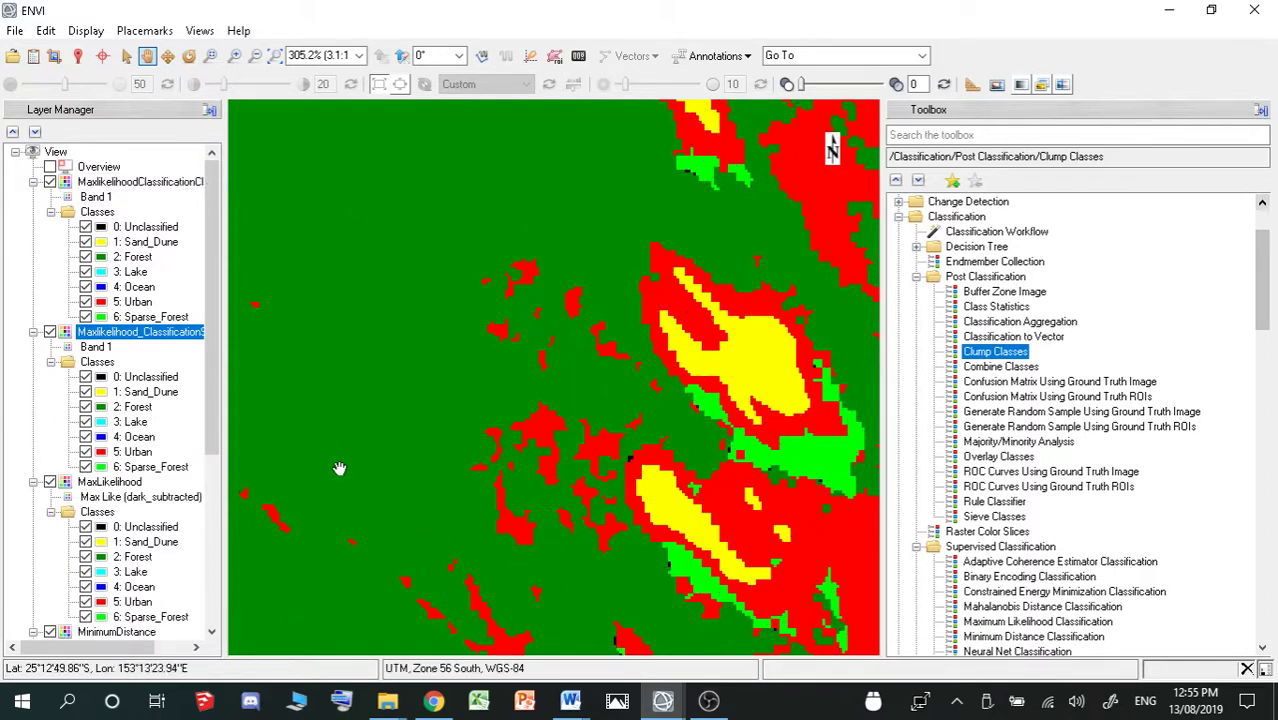
{"action": "left_click", "coordinate": [50, 182]}
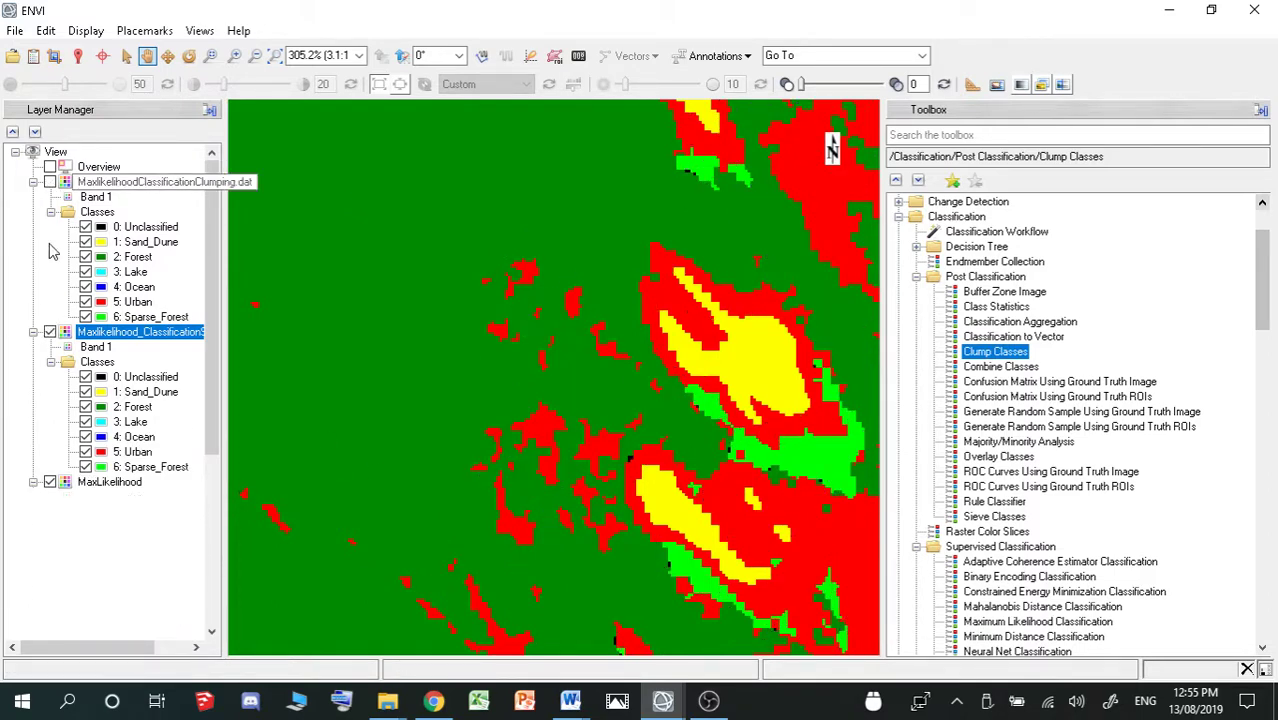
{"action": "left_click", "coordinate": [50, 332]}
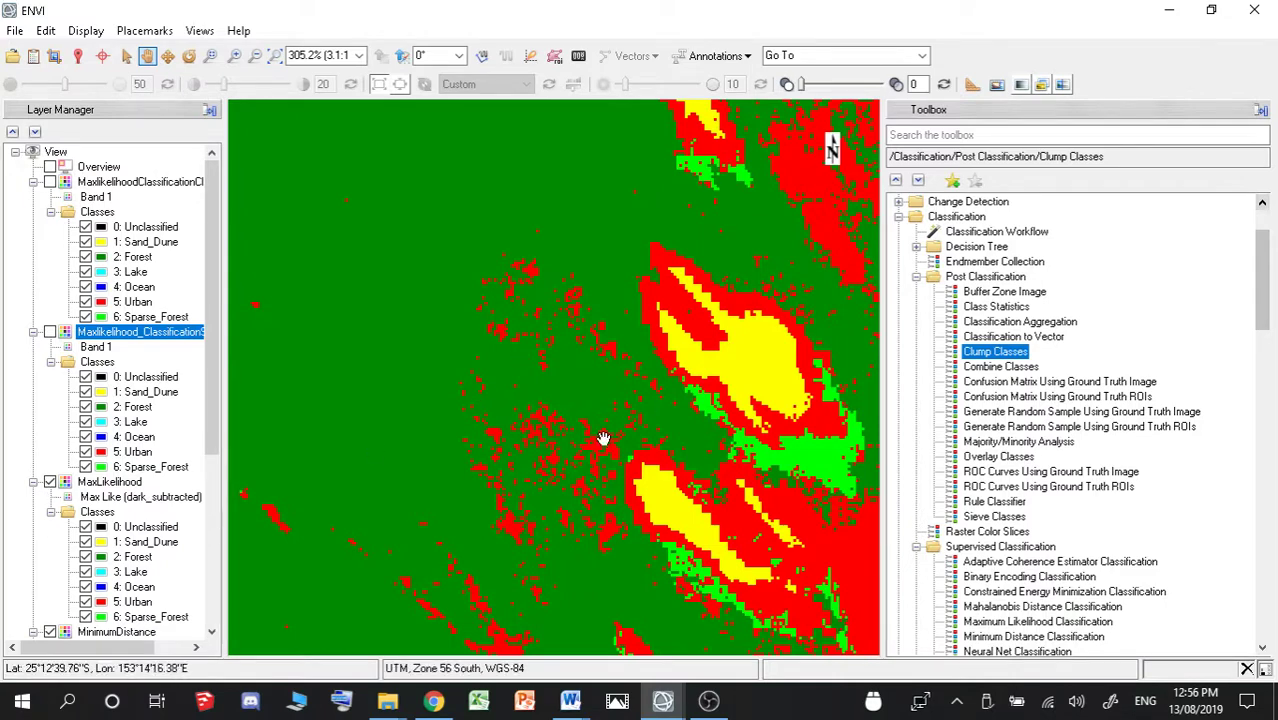
{"action": "scroll", "coordinate": [602, 438], "scroll_direction": "down", "scroll_amount": 1}
{"action": "scroll", "coordinate": [595, 432], "scroll_direction": "down", "scroll_amount": 1}
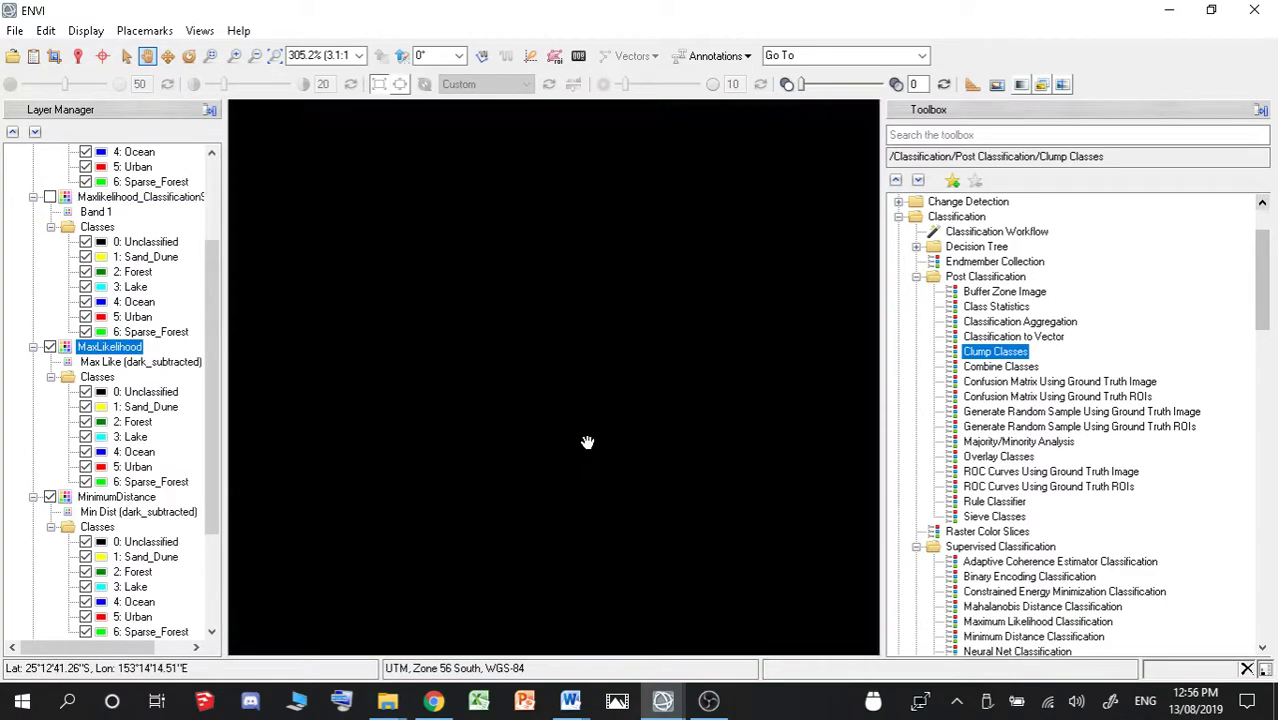
{"action": "scroll", "coordinate": [175, 346], "scroll_direction": "up", "scroll_amount": 3}
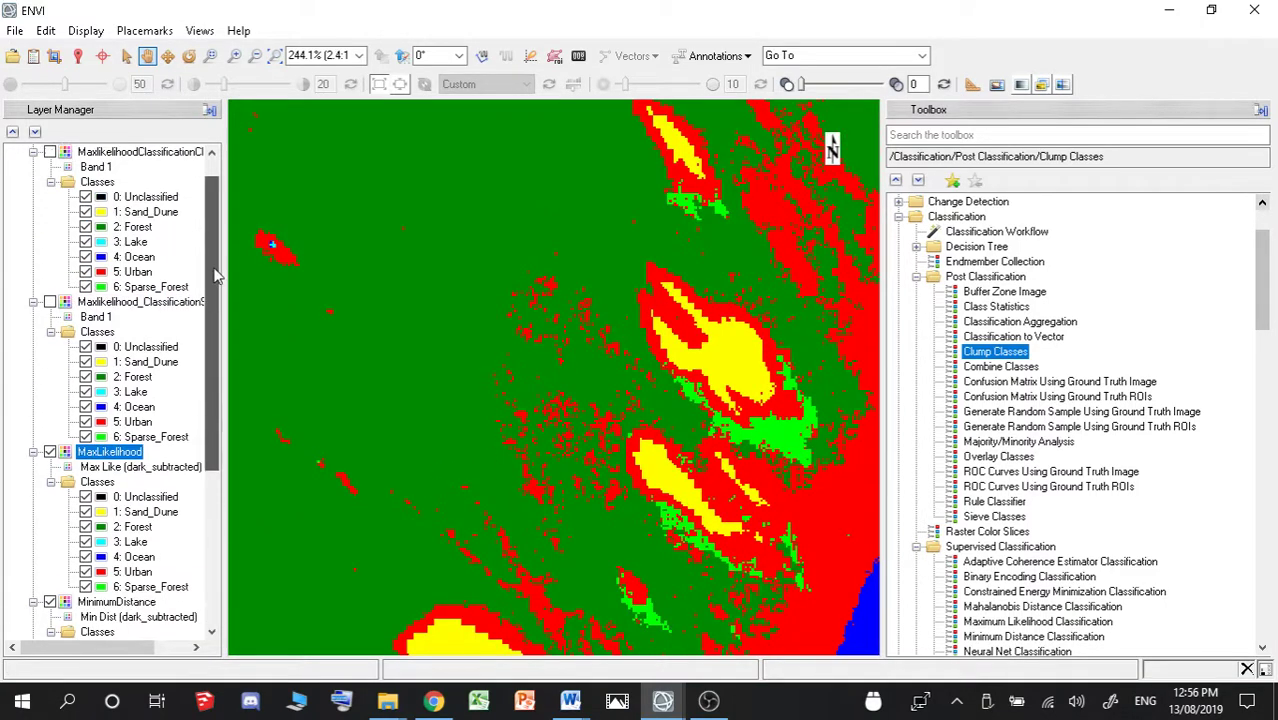
{"action": "left_click", "coordinate": [49, 333]}
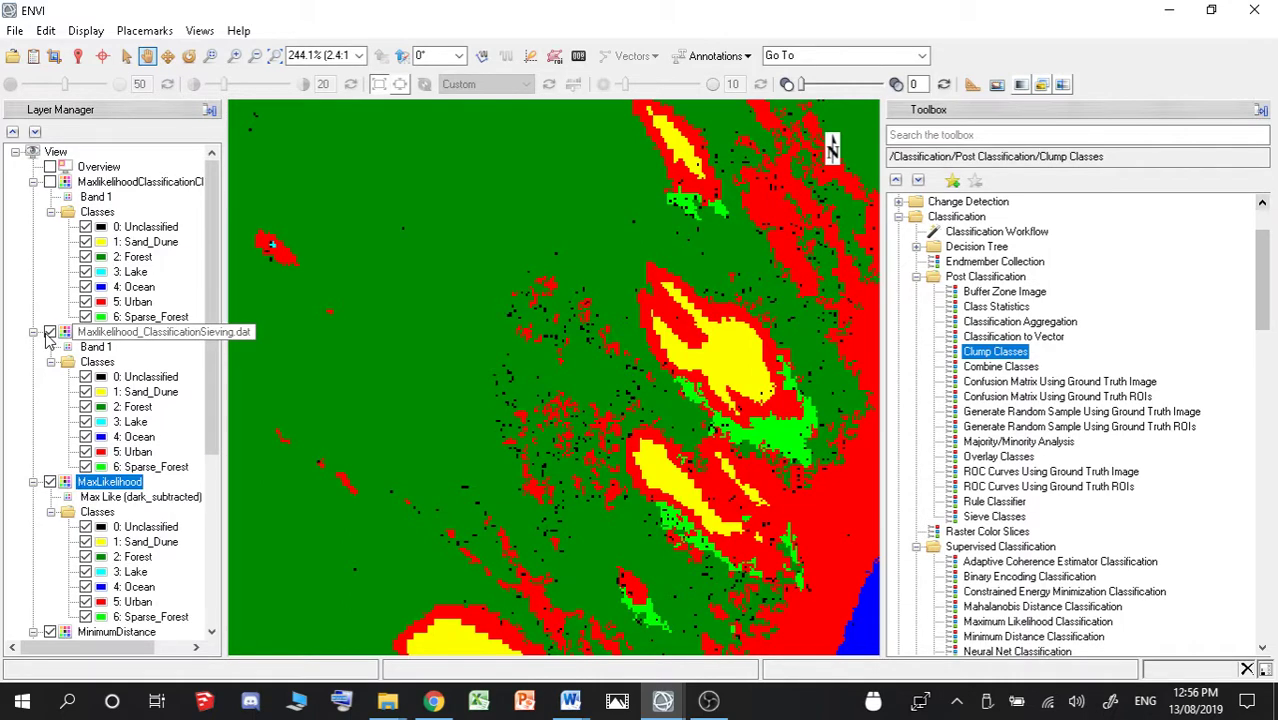
- Show the clumped classification on top again and pan south to inspect it
{"action": "left_click", "coordinate": [993, 517]}
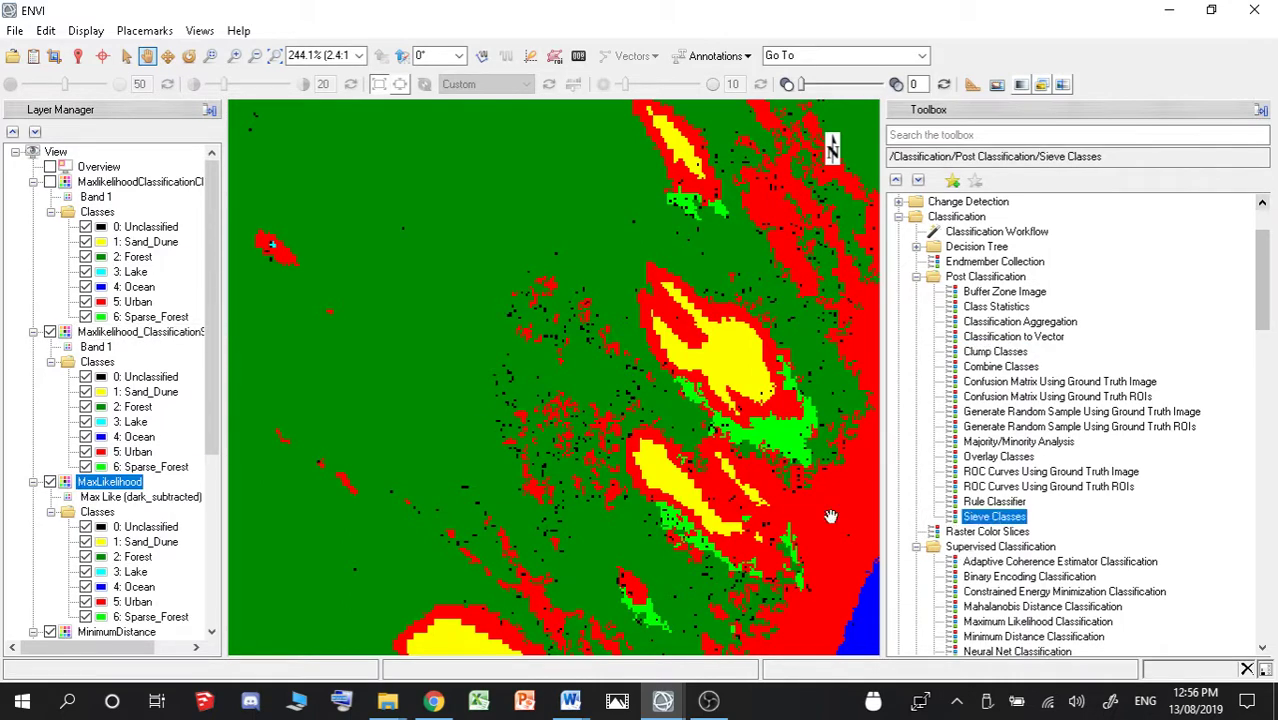
{"action": "left_click", "coordinate": [50, 182]}
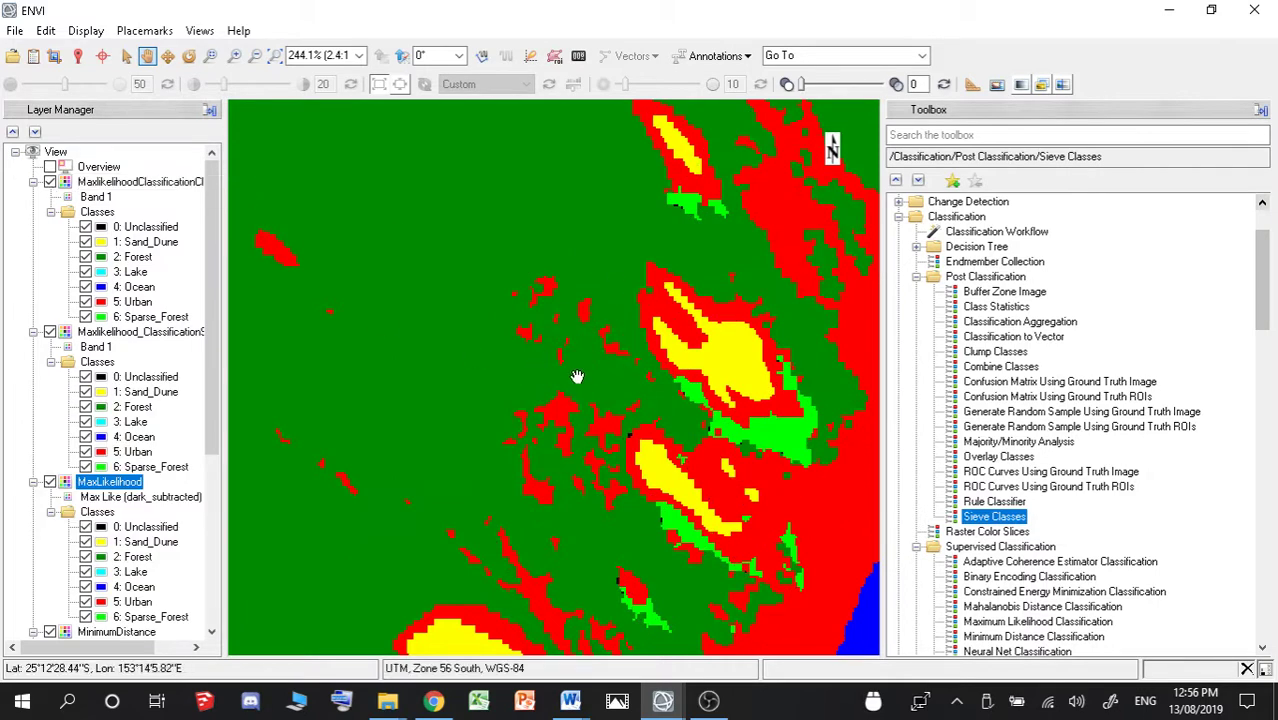
{"action": "left_click", "coordinate": [995, 352]}
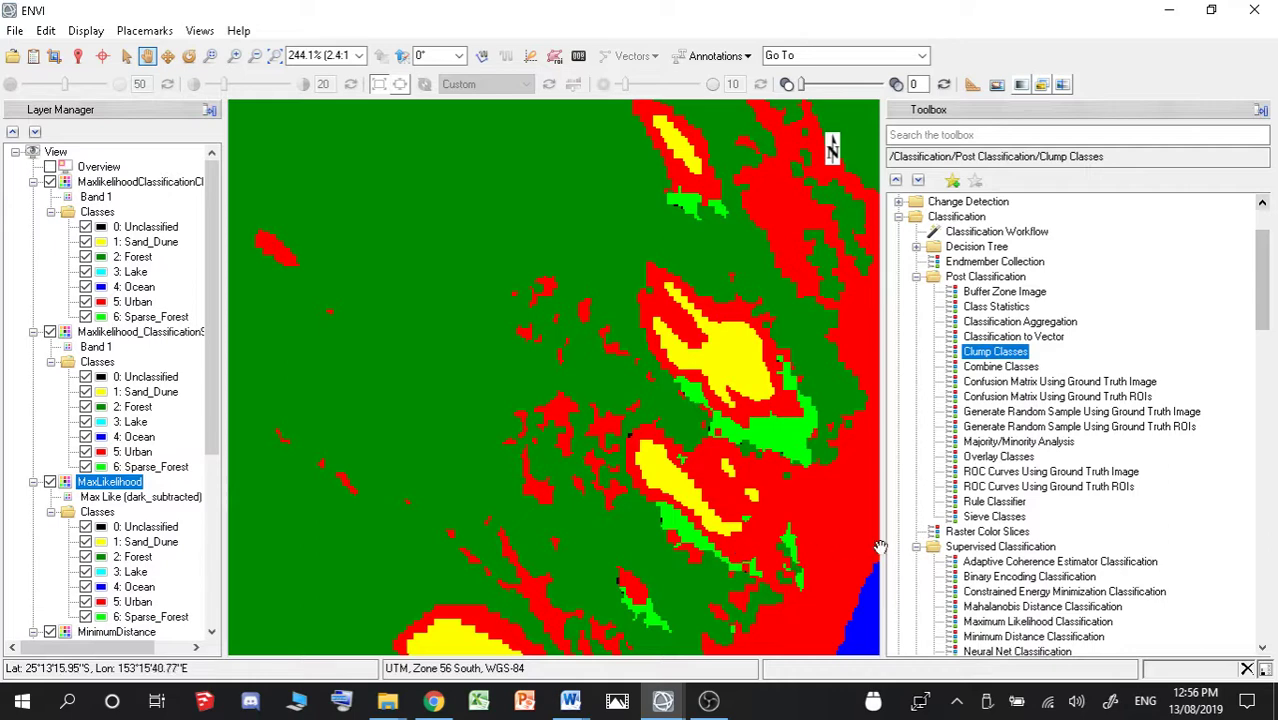
{"action": "left_click_drag", "start_coordinate": [664, 561], "coordinate": [734, 516]}
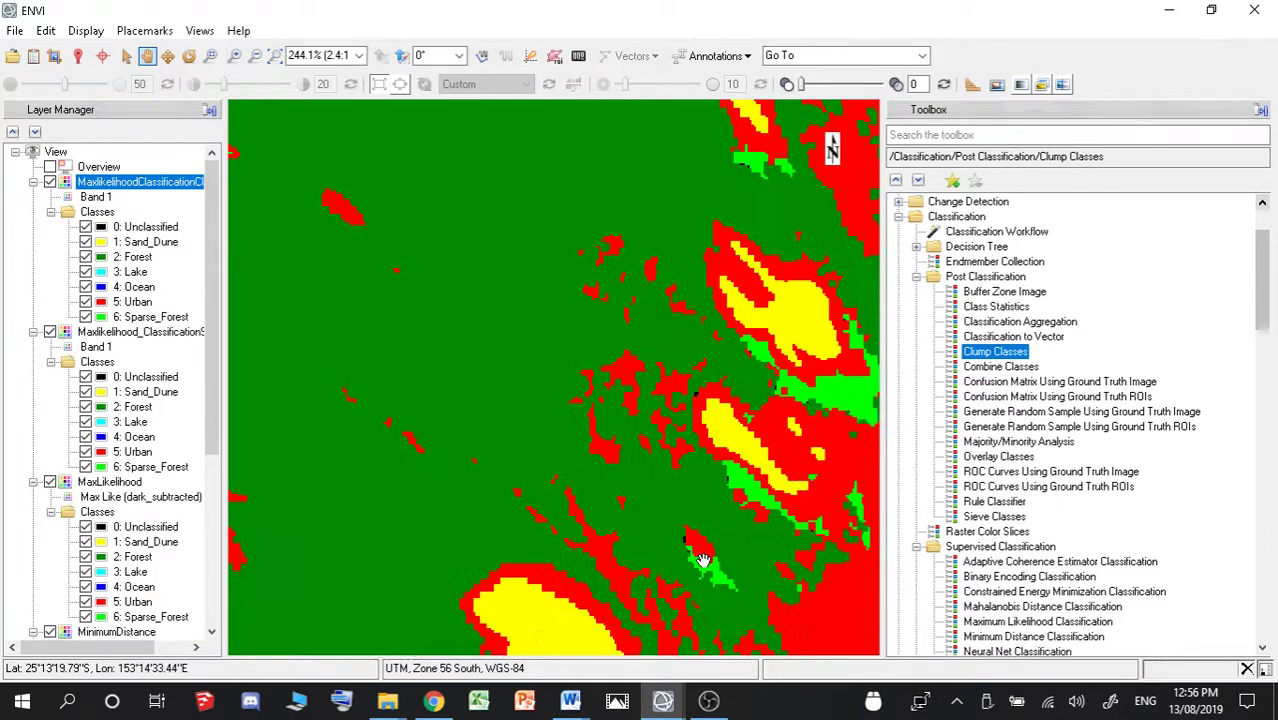